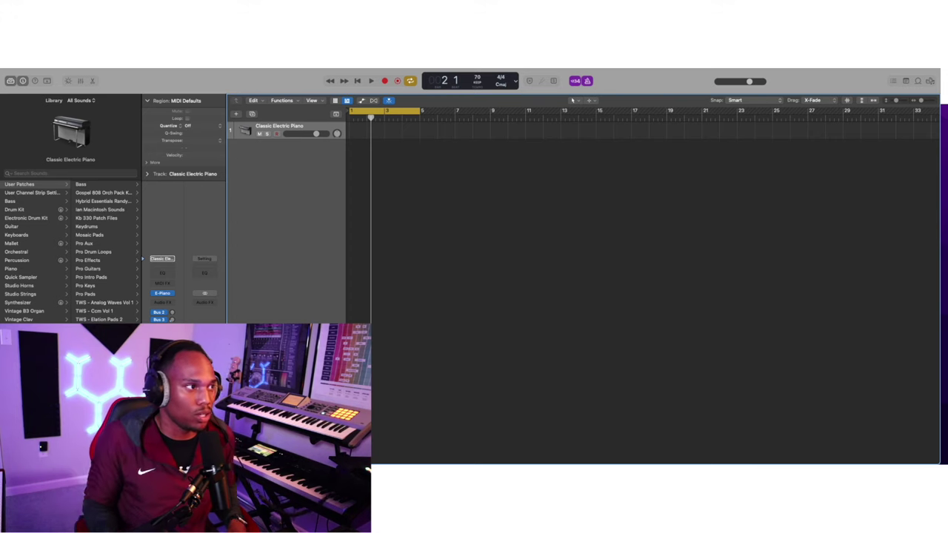
Load the Premium Church Samples patch from Pro Drum Loops and record a one-bar shaker part starting at bar 1
left_click(94, 251)
left_click(106, 244)
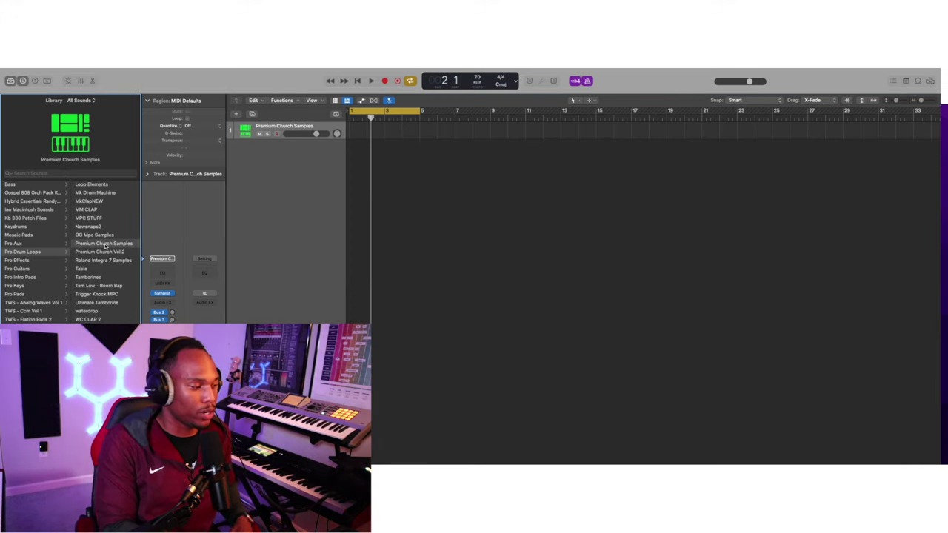
key("r")
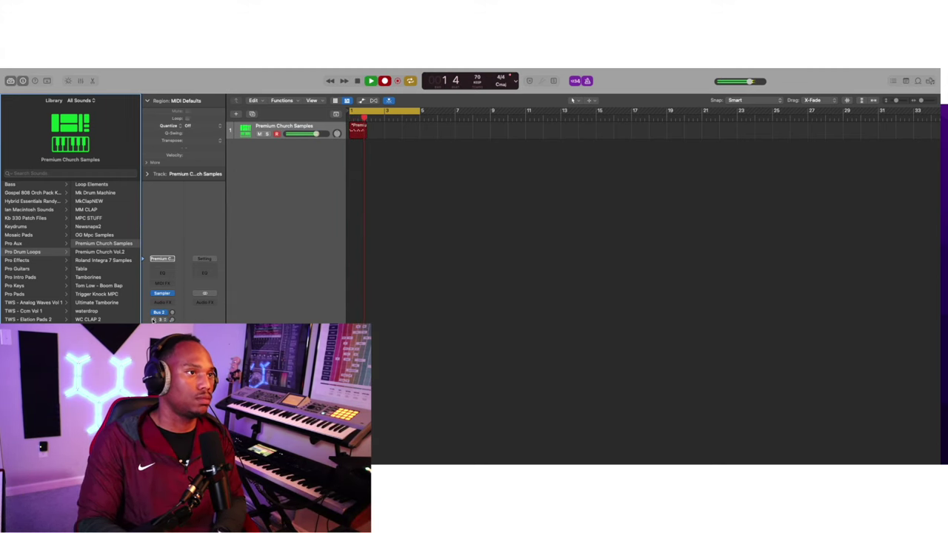
key("space")
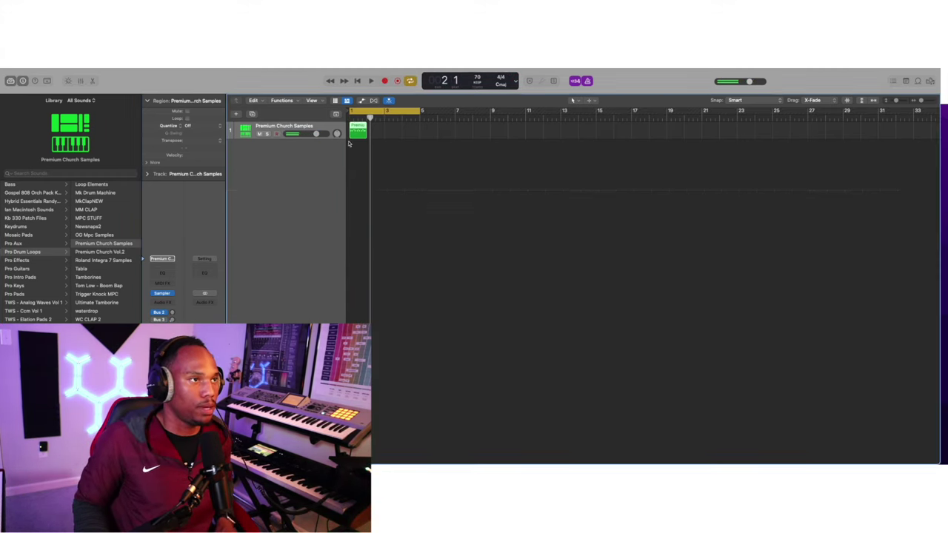
Review the recorded one-bar shaker region's notes with playback and loop the region up to bar 5
double_click(358, 130)
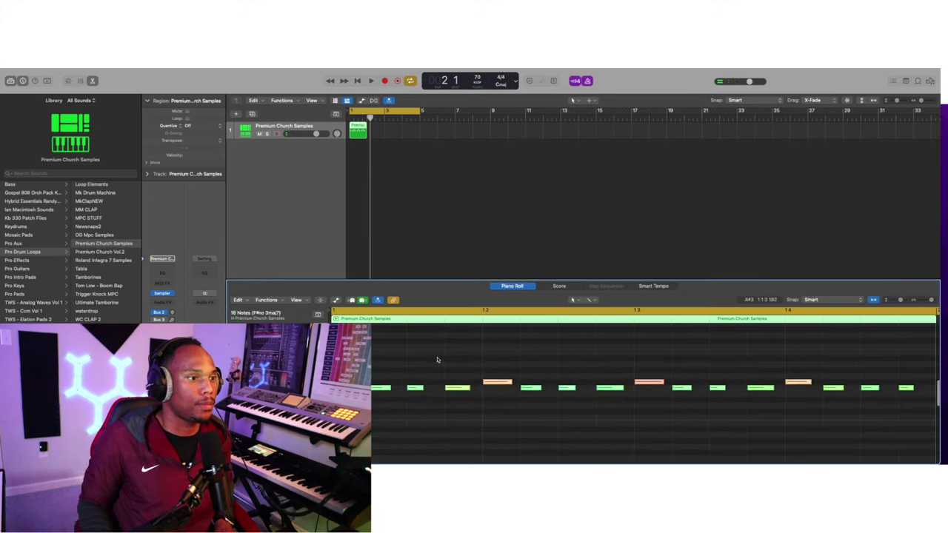
key("Return")
key("space")
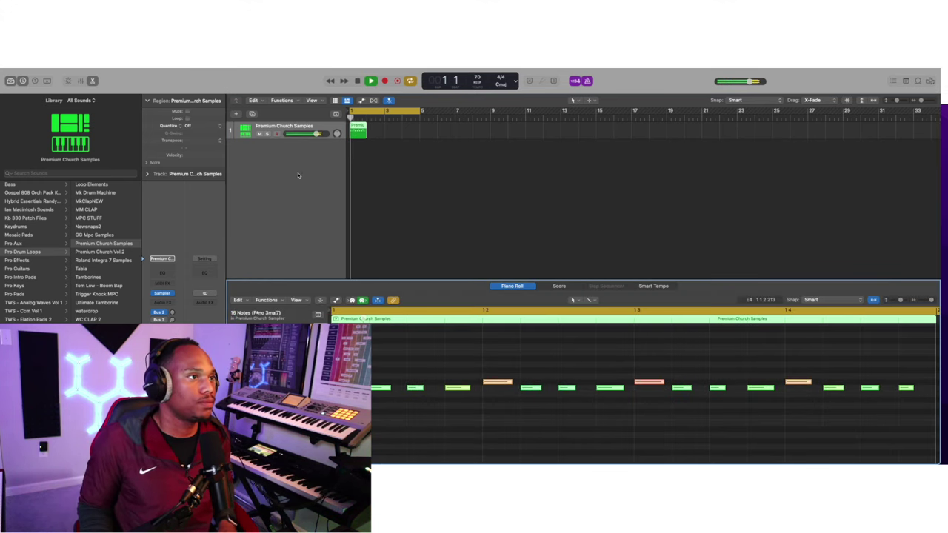
left_click_drag(364, 126, 417, 134)
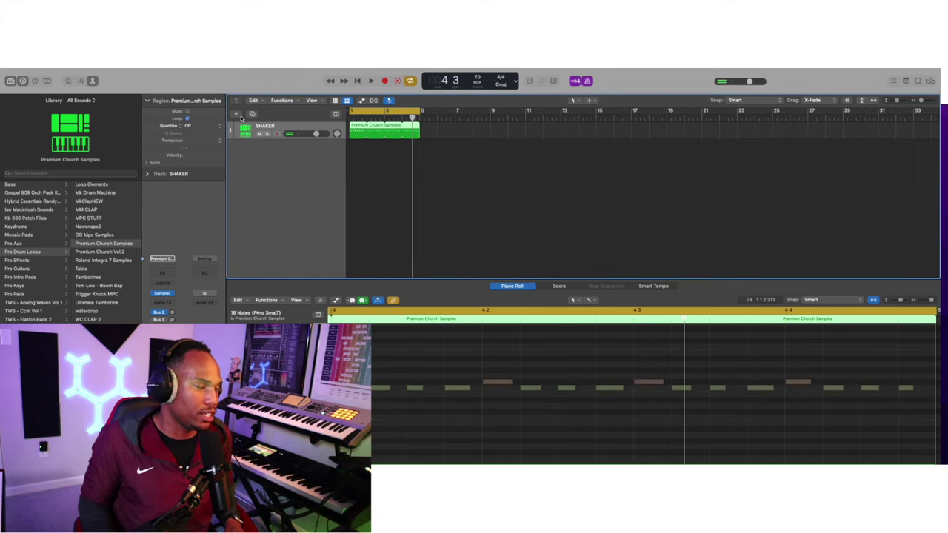
Create one audio track with Input 1 + 2 as its audio input
left_click(237, 112)
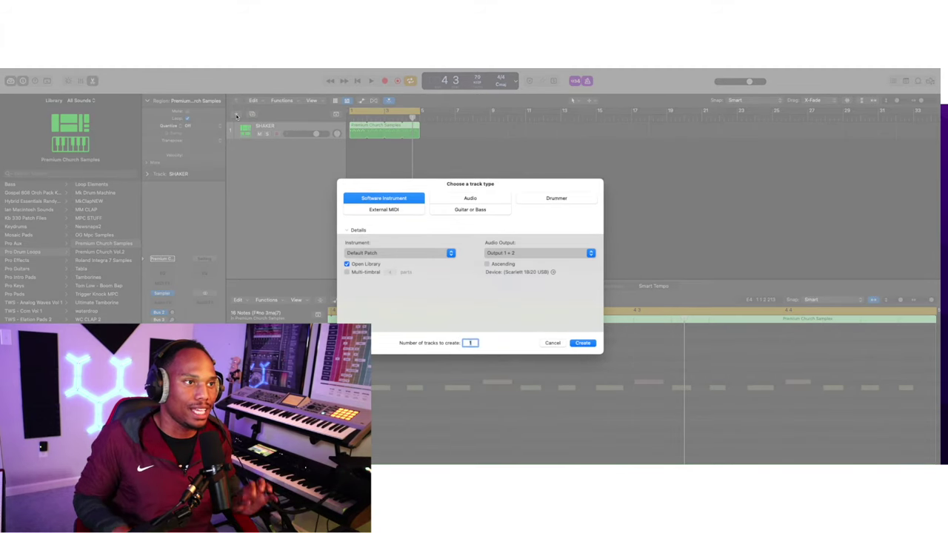
left_click(444, 198)
left_click(400, 253)
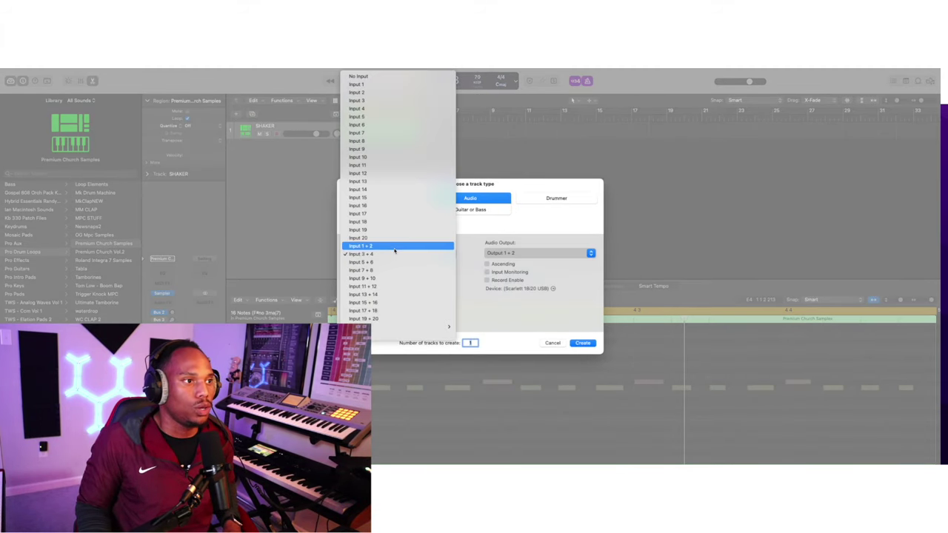
left_click(385, 246)
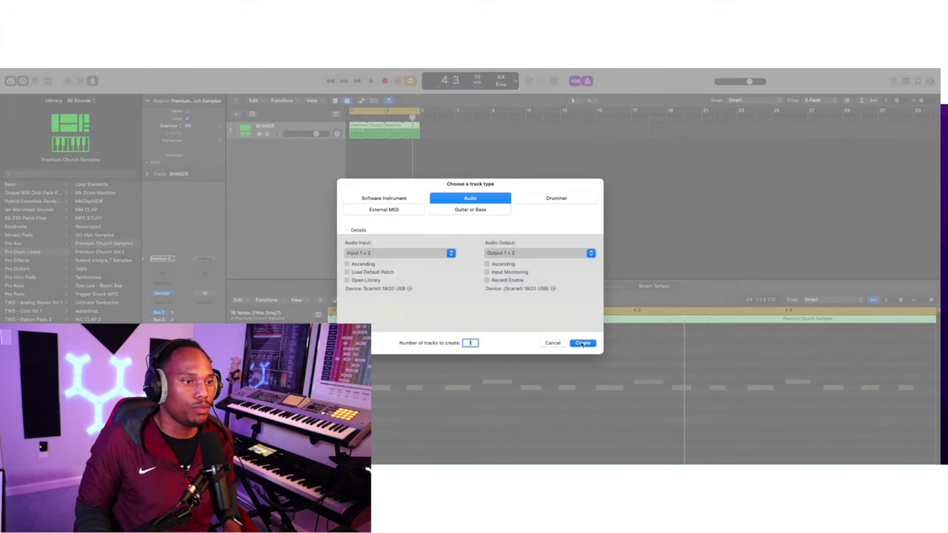
left_click(583, 343)
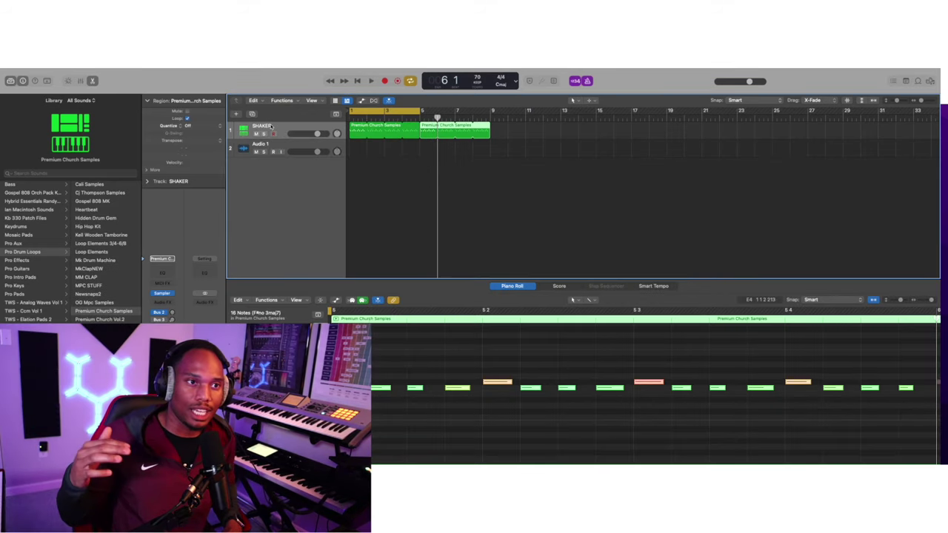
Paste copies of the four-bar shaker loop at bars 9 and 13
left_click(491, 114)
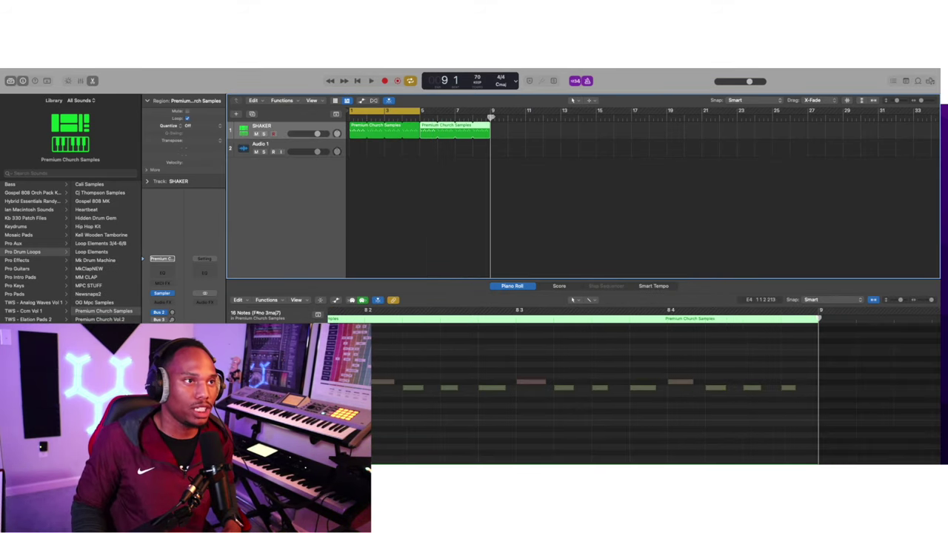
key("super+v")
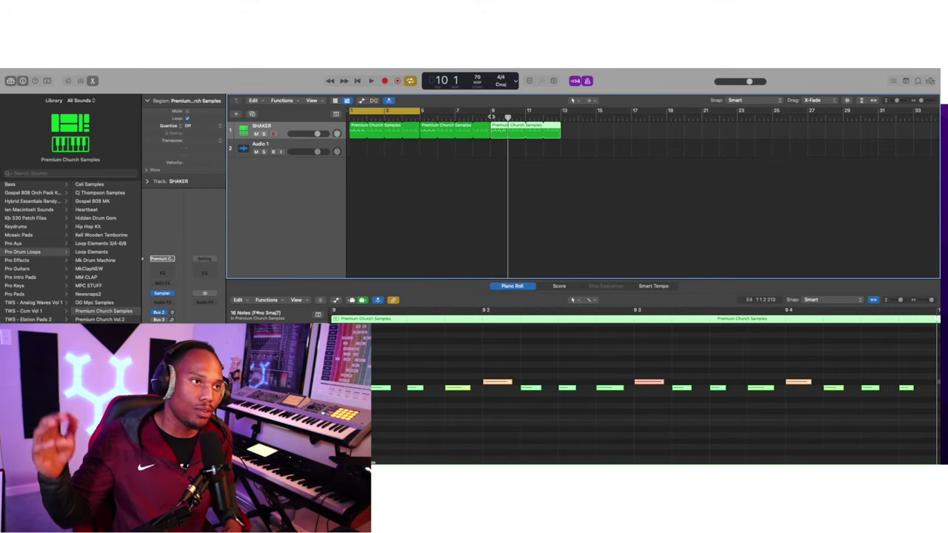
left_click(561, 117)
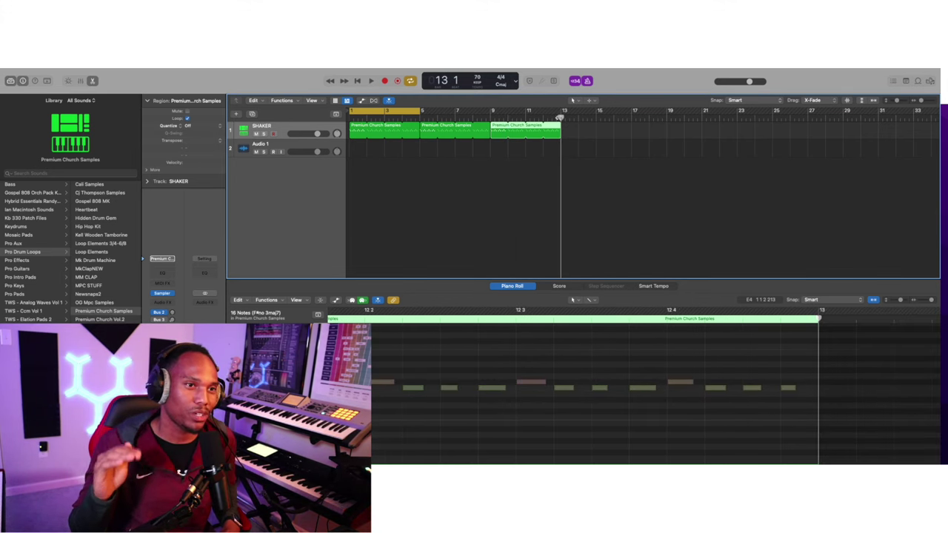
key("super+v")
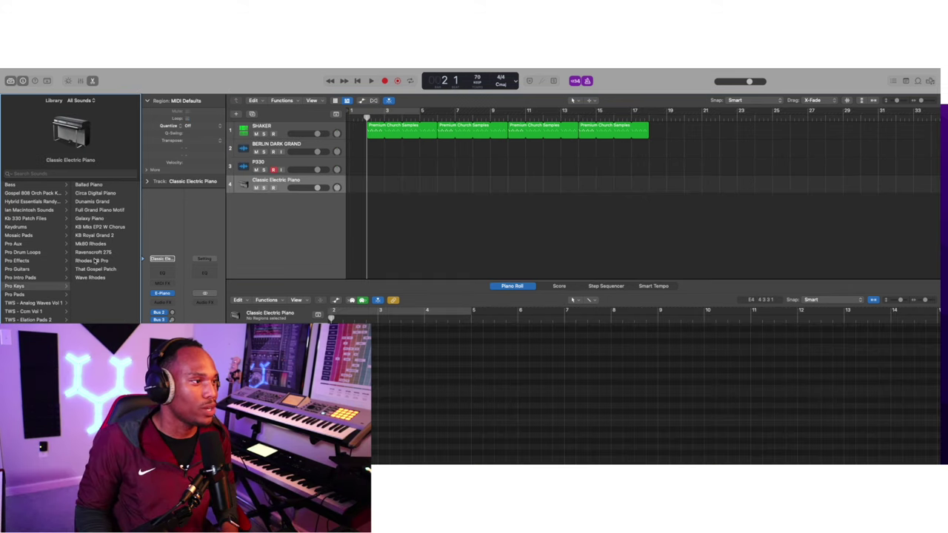
Load the Dunamis Grand patch on track 4 and record the keyboard performance on all armed tracks from bar 2 to about bar 24
left_click(99, 201)
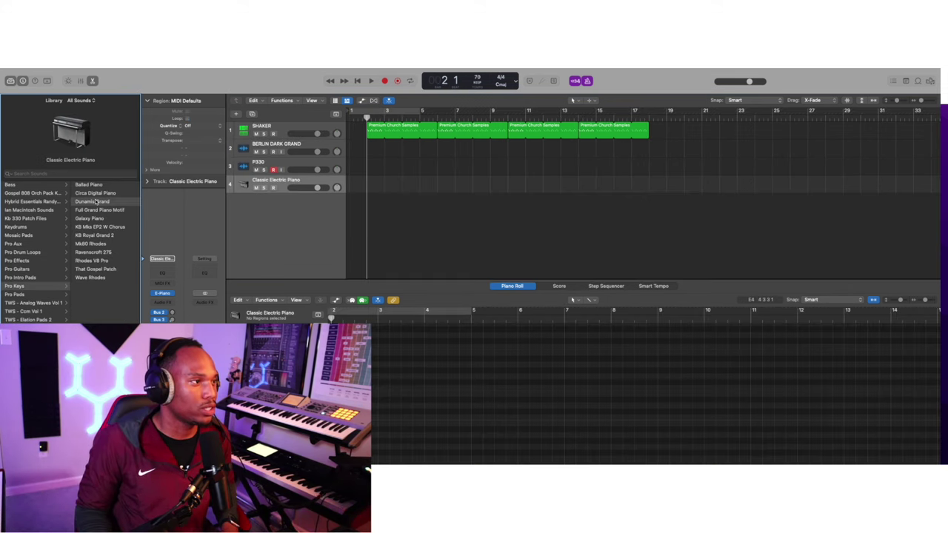
left_click(313, 189)
left_click(276, 188)
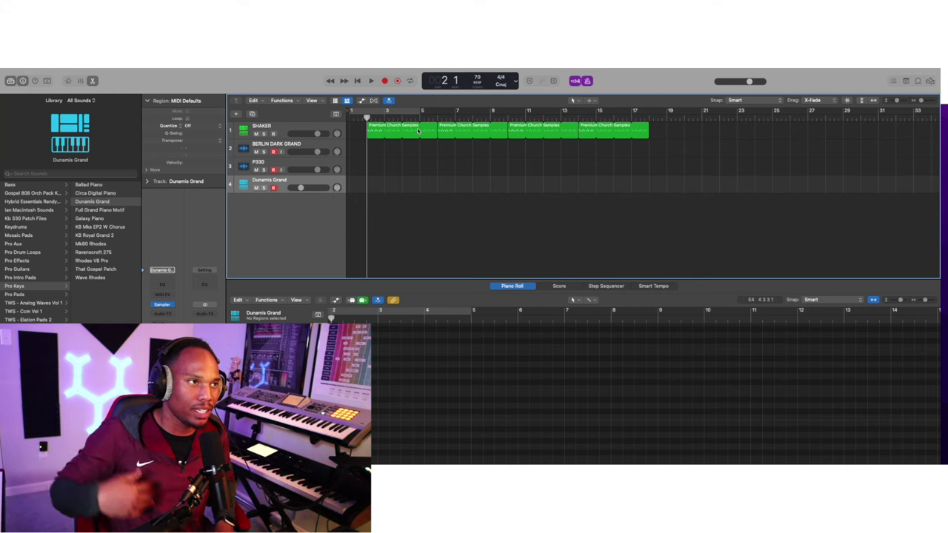
key("r")
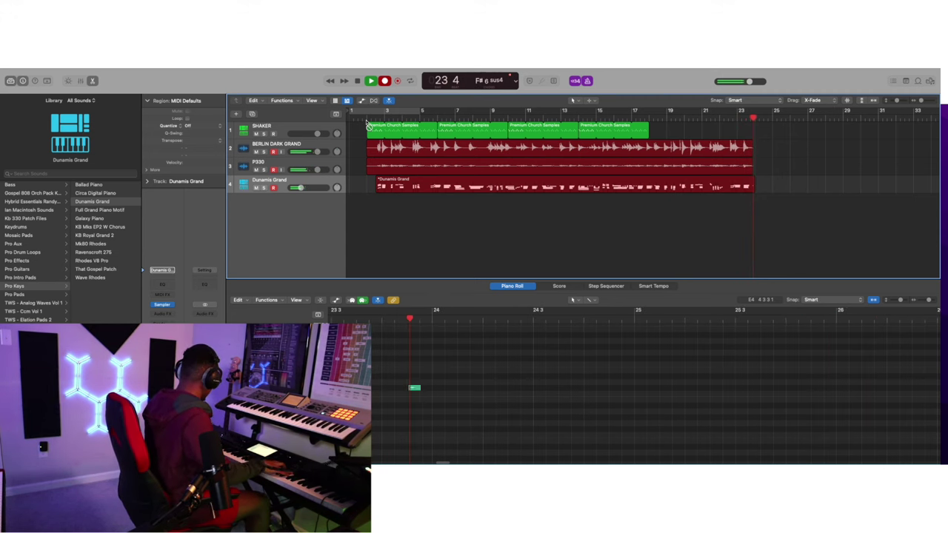
key("space")
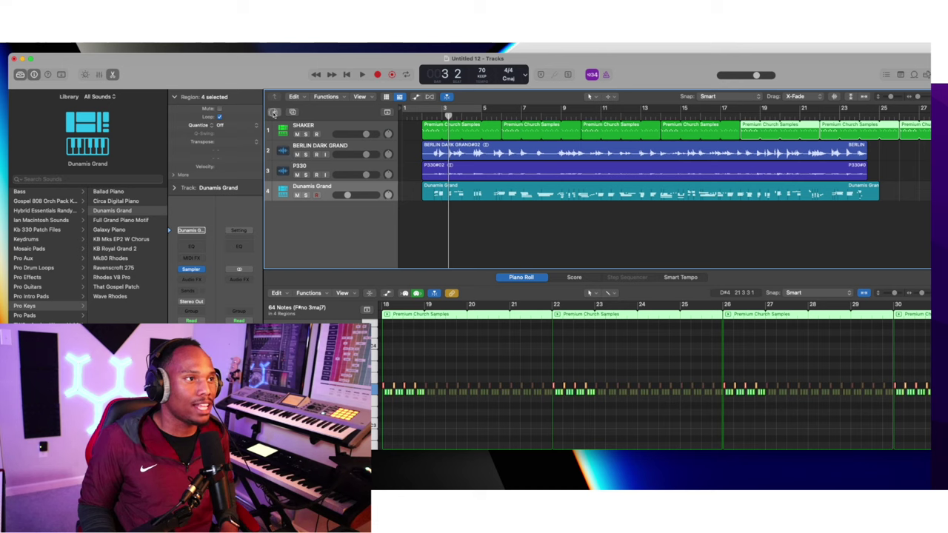
Create another audio track for the bass keyboard and record the GOLD BASS part from bar 2
left_click(273, 112)
left_click(465, 176)
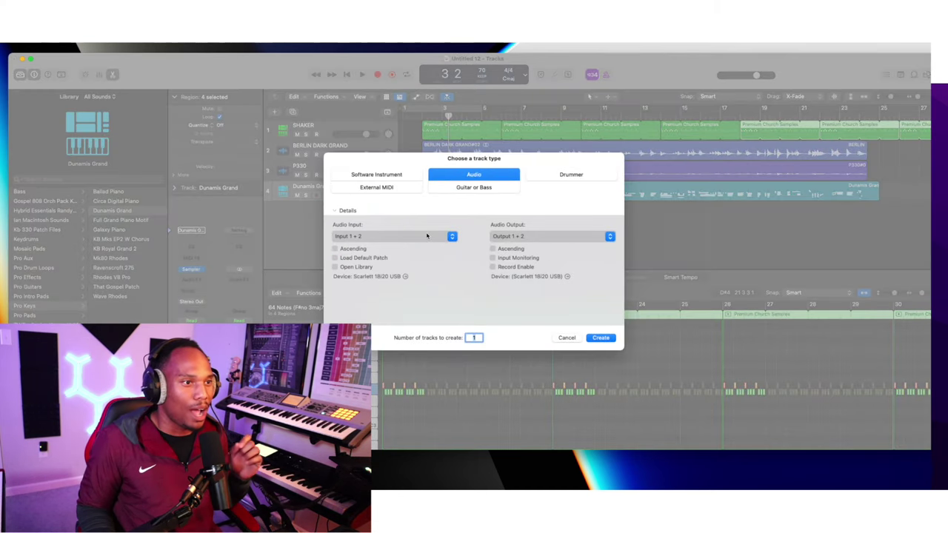
left_click(427, 236)
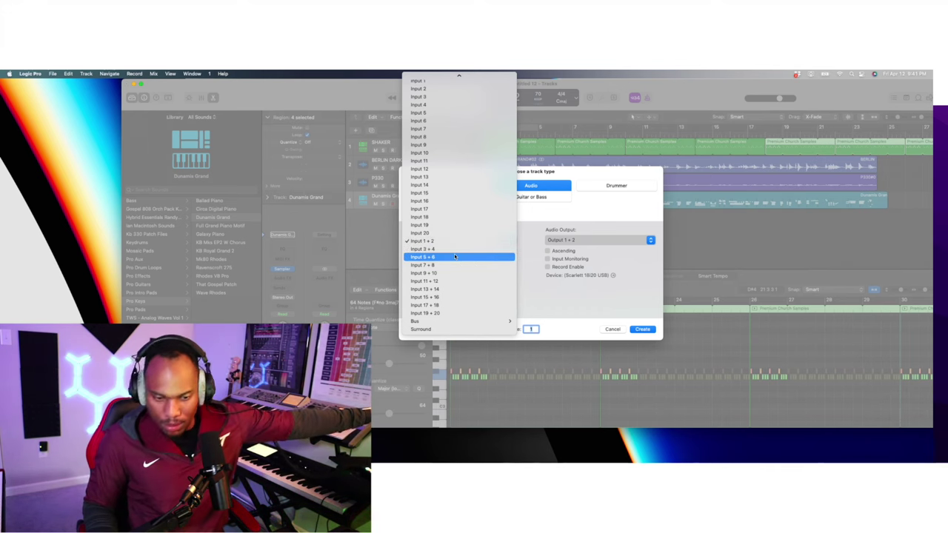
left_click(424, 296)
left_click(600, 337)
key("r")
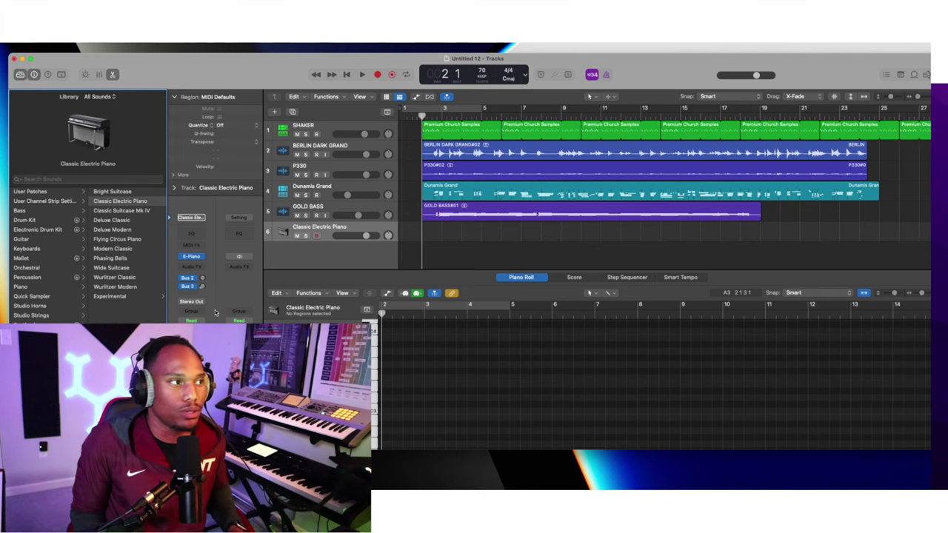
Load the M1 Mountain Pad patch from the Mosaic Pads user patches on track 6 and inspect its ES2 synth settings
left_click(24, 191)
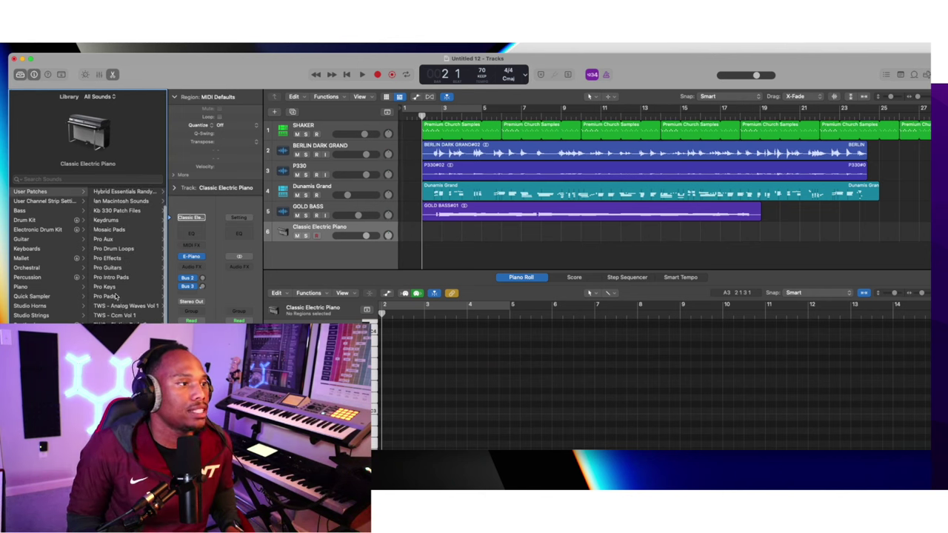
left_click(109, 296)
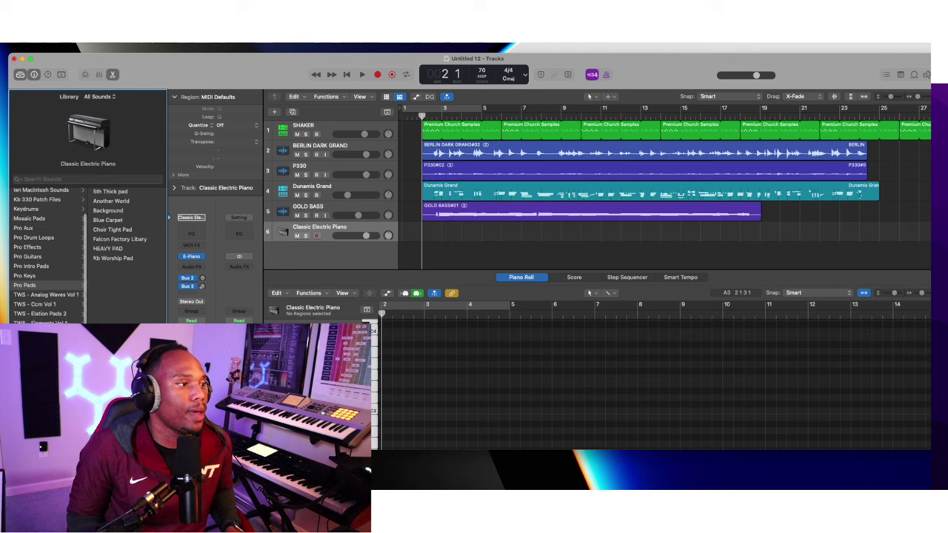
left_click(44, 285)
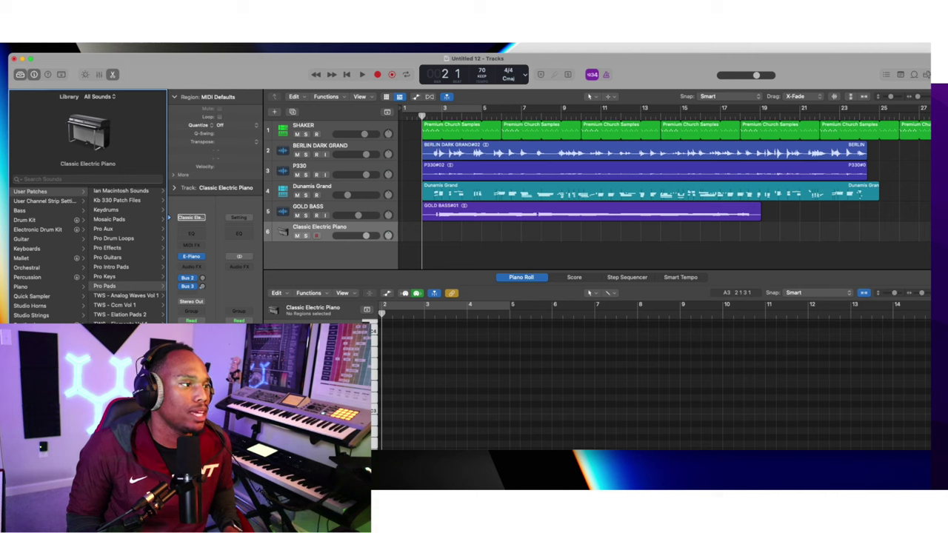
left_click(109, 219)
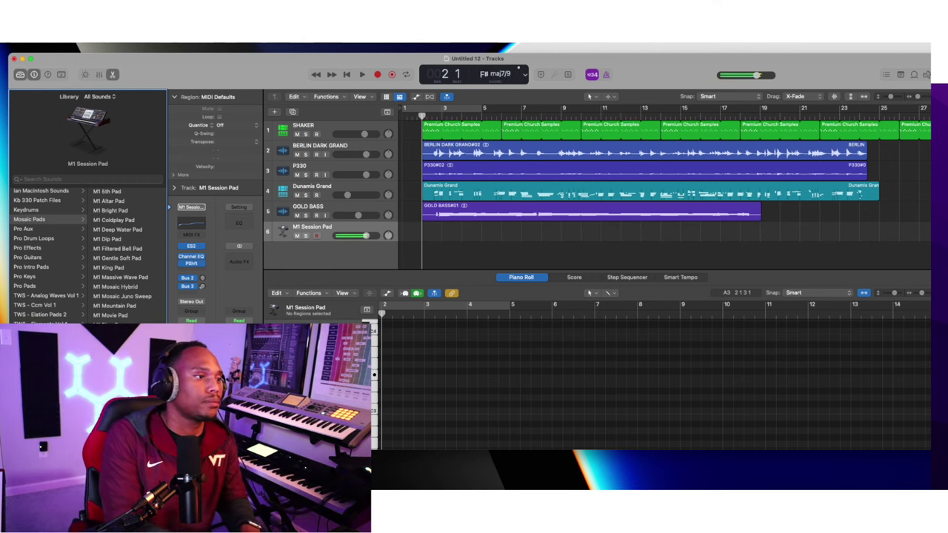
left_click(125, 305)
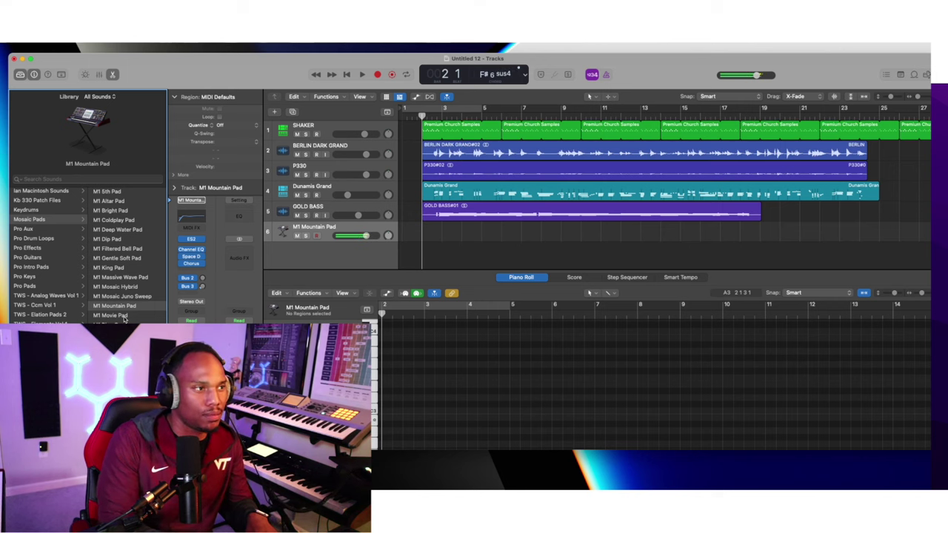
left_click(191, 239)
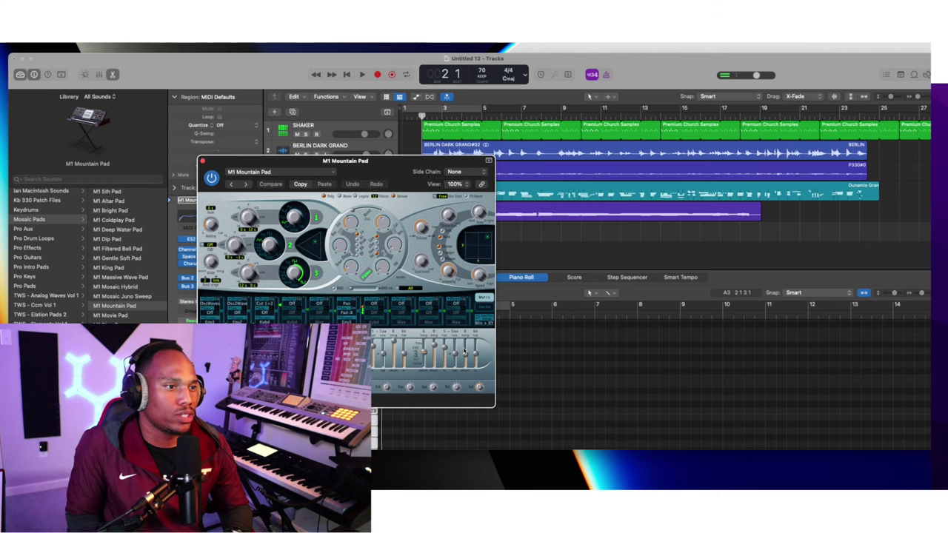
left_click(203, 160)
Record a pad part from bar 2 to bar 6 and select the three notes of its last chord in the Piano Roll
key("r")
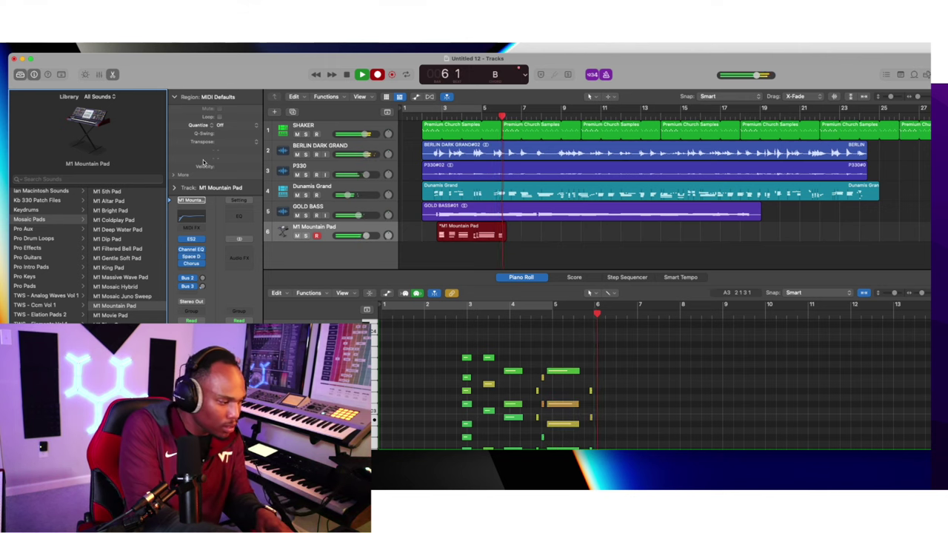
key("space")
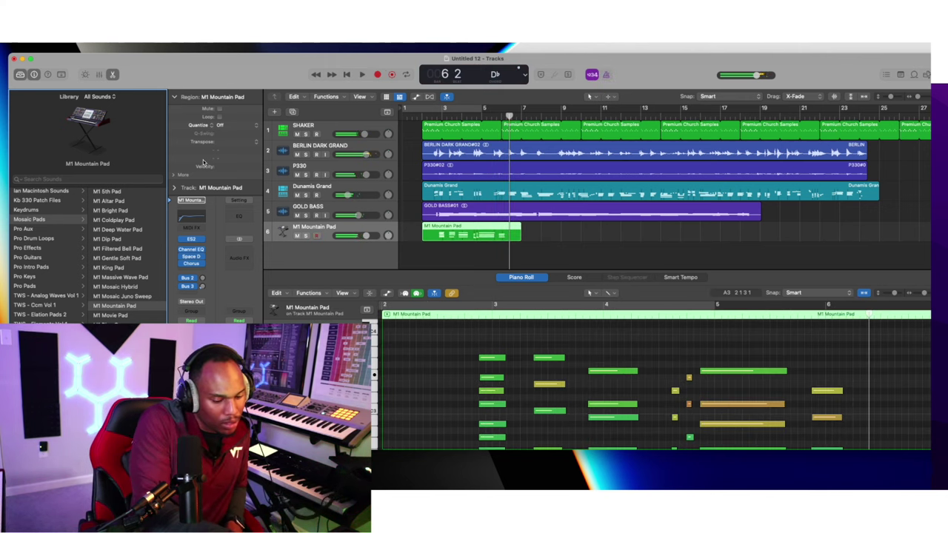
left_click(501, 238)
scroll(811, 417, "down", 2)
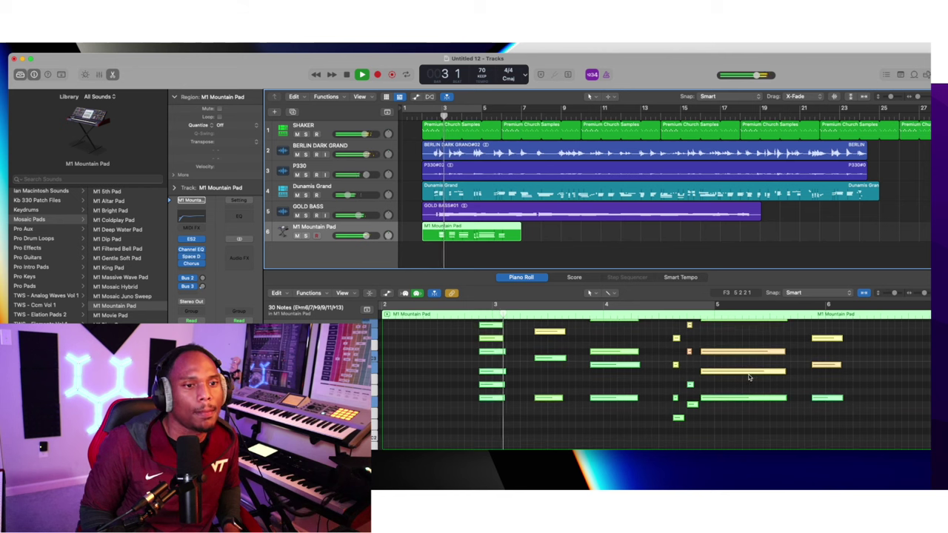
left_click_drag(811, 417, 851, 320)
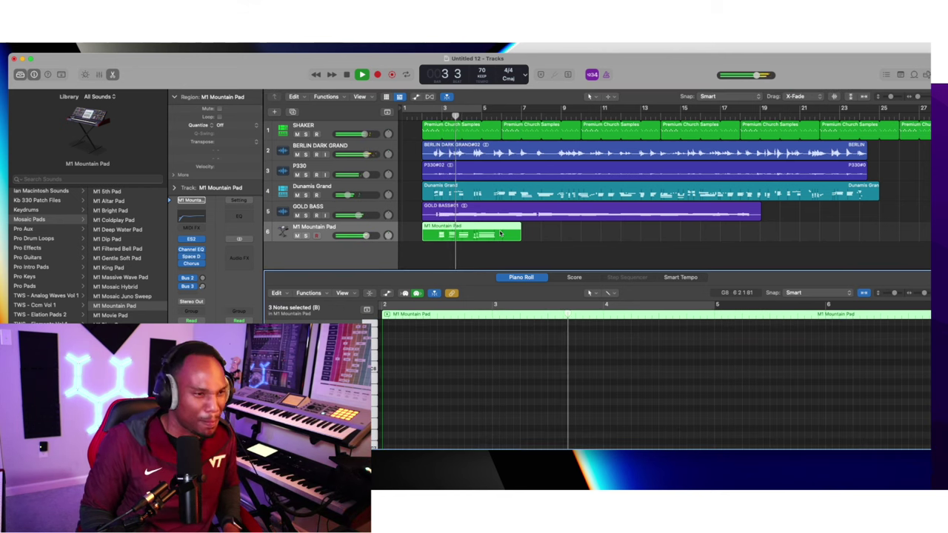
Record the continuation of the M1 Mountain Pad part up to bar 8 and merge the pad regions into one
key("r")
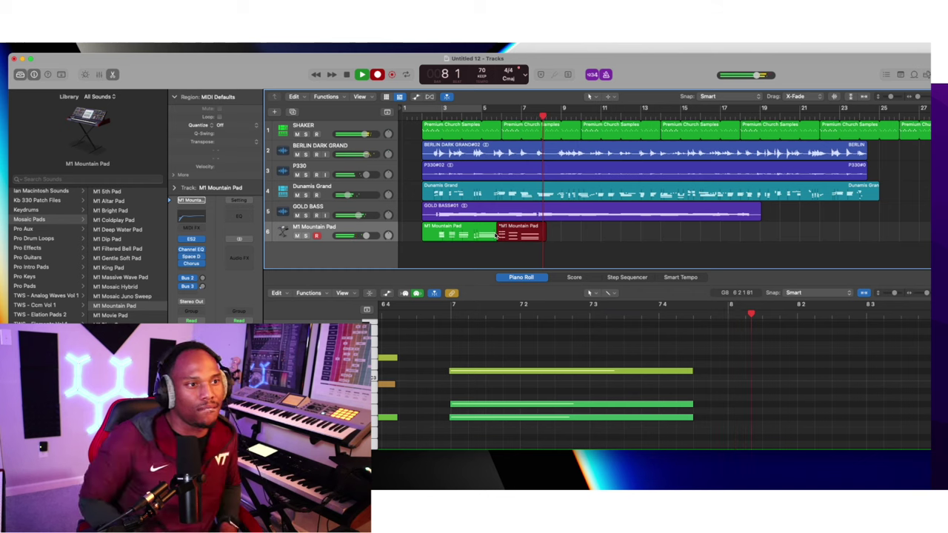
key("space")
left_click(496, 362)
key("super+a")
left_click(416, 232)
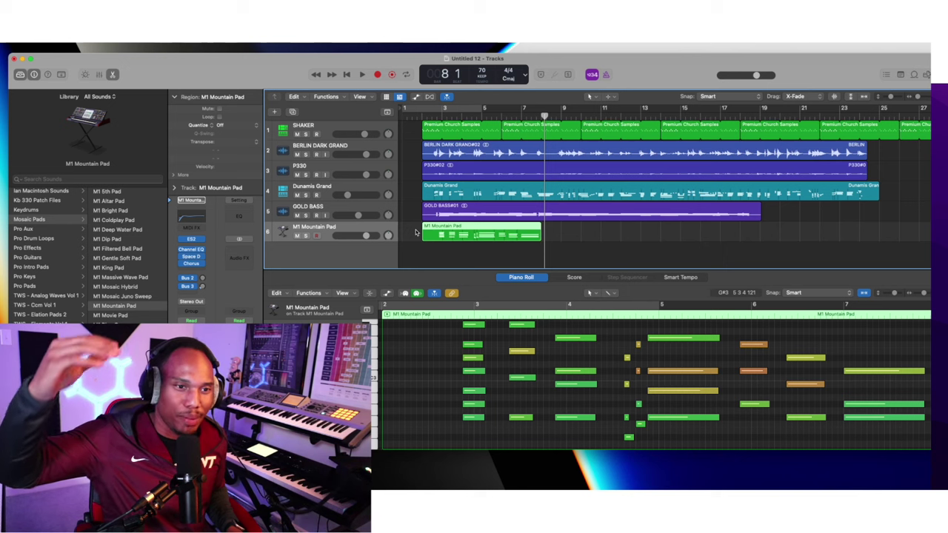
Return the playhead to bar 2 and slightly lower the M1 Mountain Pad track's volume
left_click(421, 113)
left_click_drag(365, 236, 358, 235)
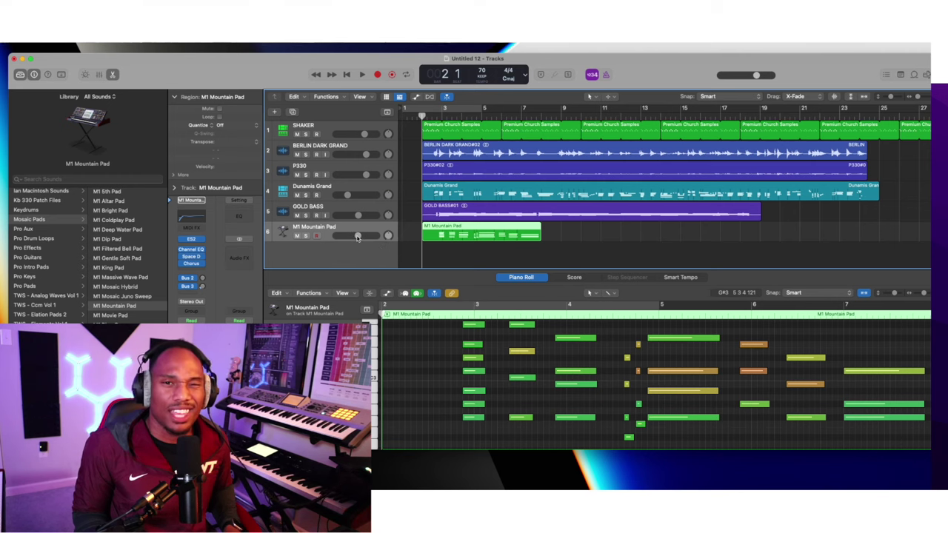
Create a new audio track that takes its signal from Input 1 + 2
left_click(274, 111)
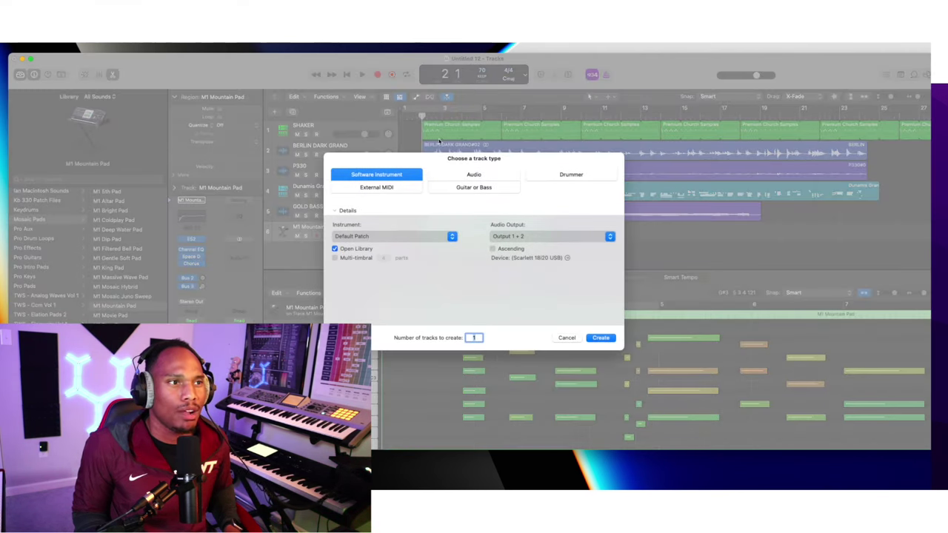
left_click(441, 179)
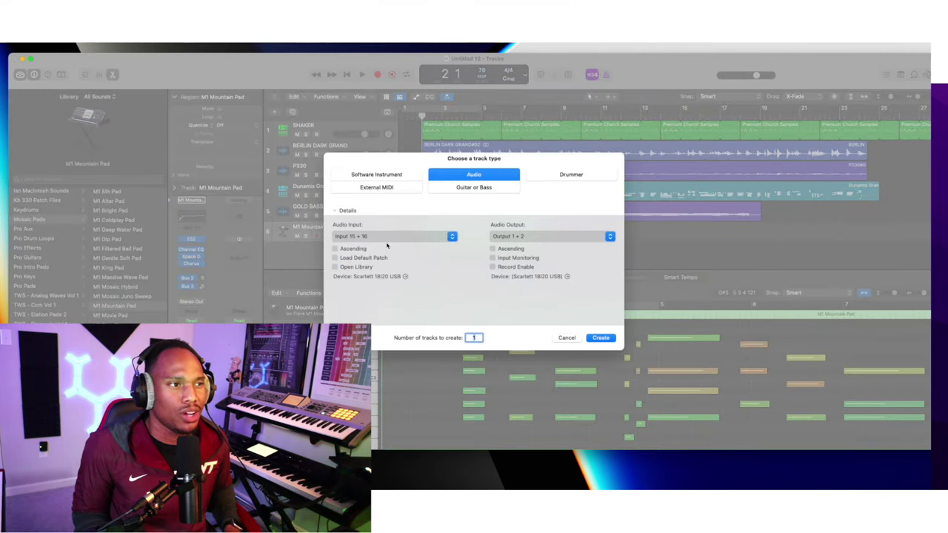
left_click(393, 236)
left_click(374, 175)
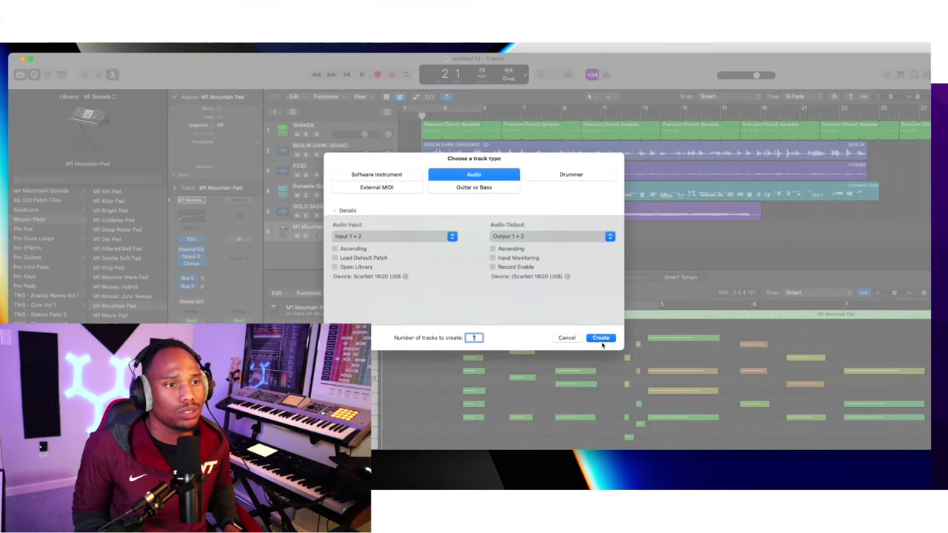
left_click(600, 338)
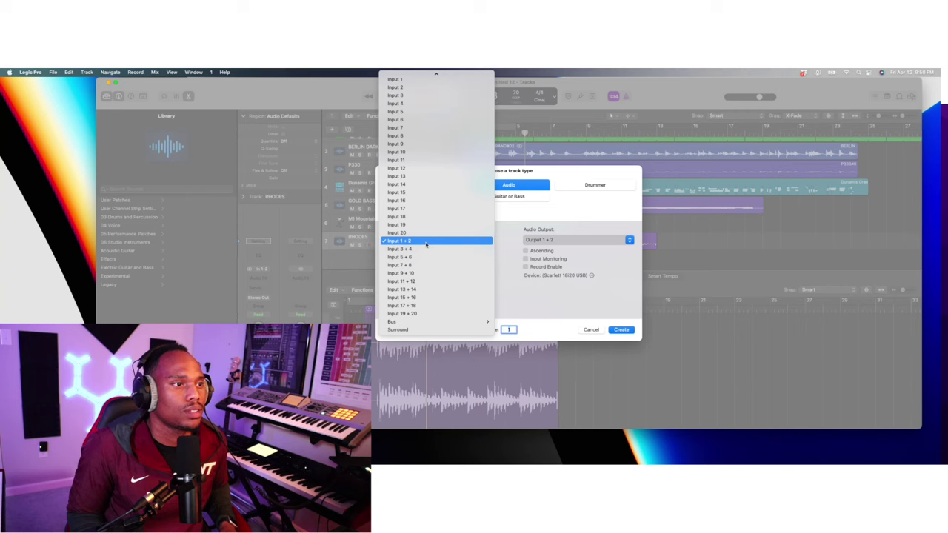
Create another audio track on Input 5 + 6 and name it ORGAN
left_click(437, 259)
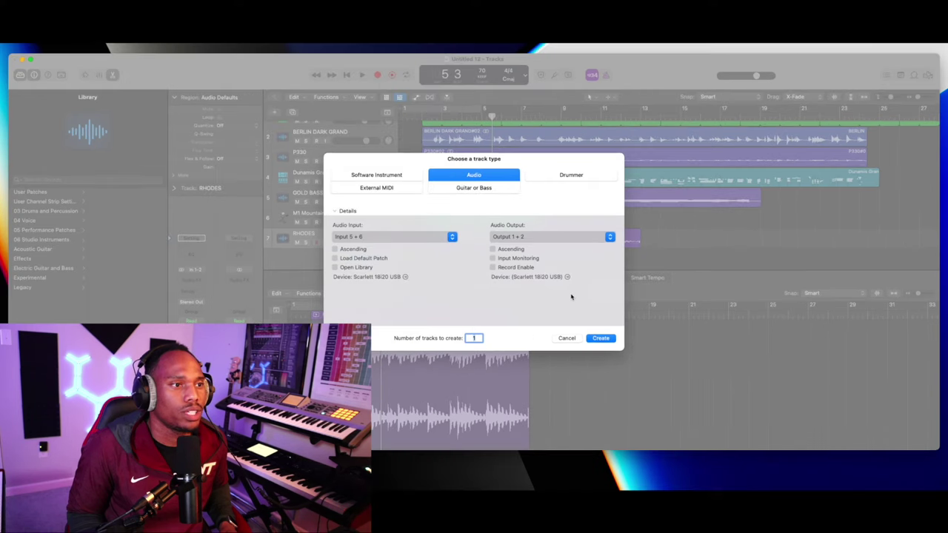
left_click(603, 338)
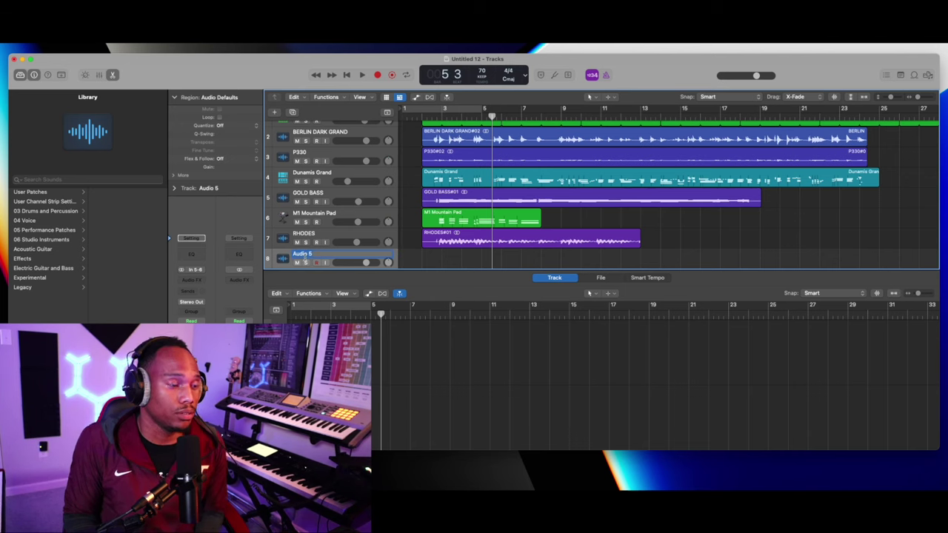
key("Return")
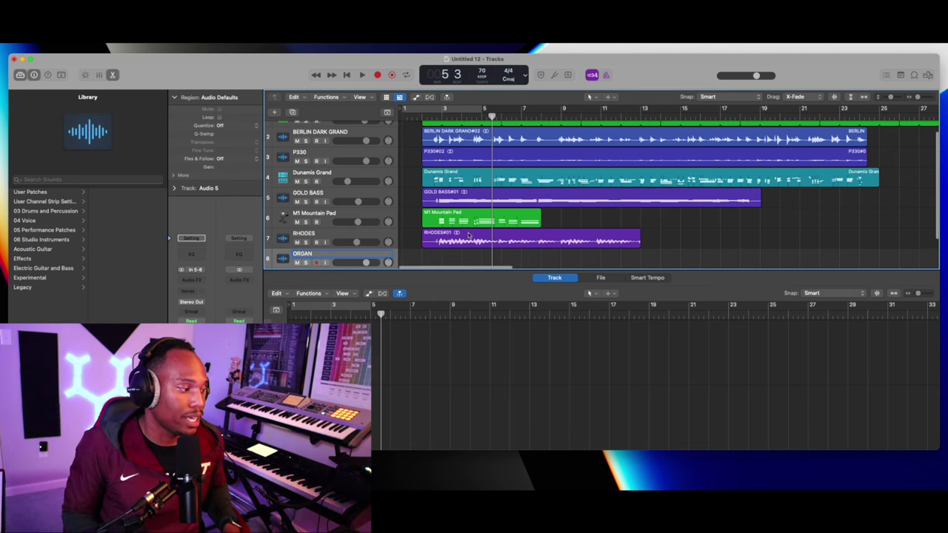
Hide the editor, record an organ part from bar 2 through bar 24, and lower the ORGAN track's volume to about -7.6 dB
left_click(428, 121)
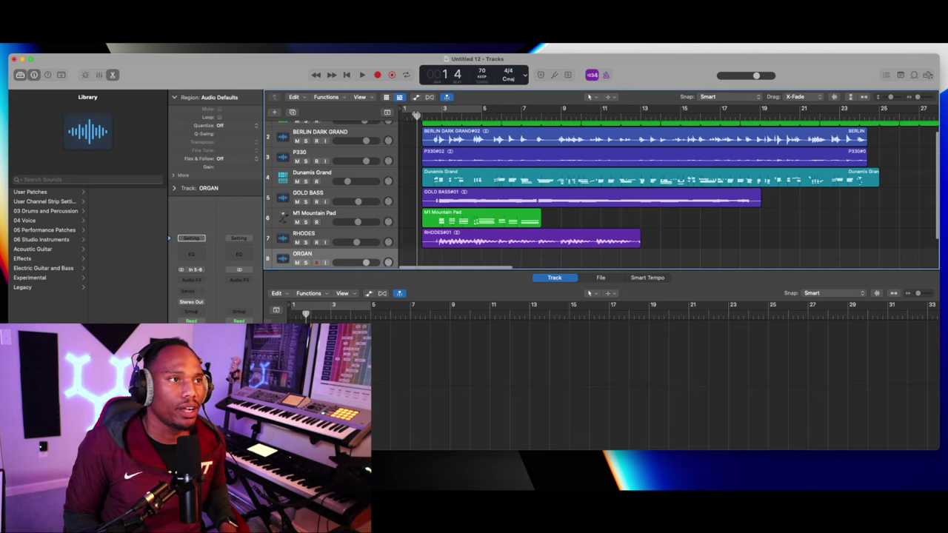
left_click(112, 75)
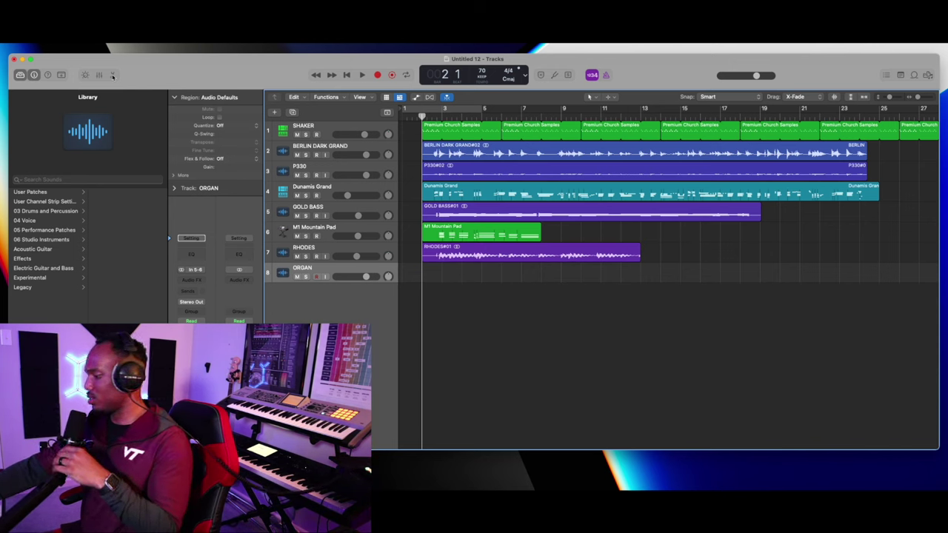
key("r")
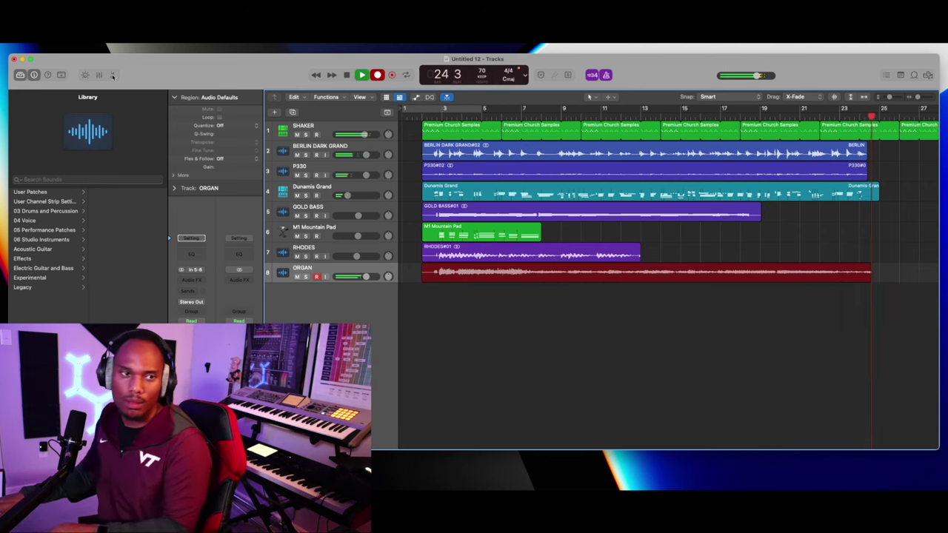
key("space")
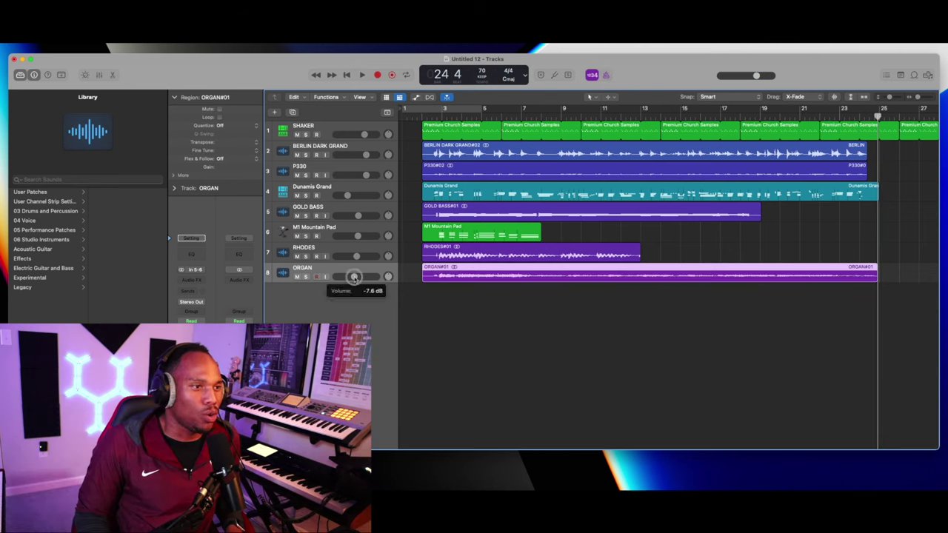
Delete the GOLD BASS region and move its empty track below the ORGAN track
left_click(464, 207)
key("BackSpace")
left_click(331, 208)
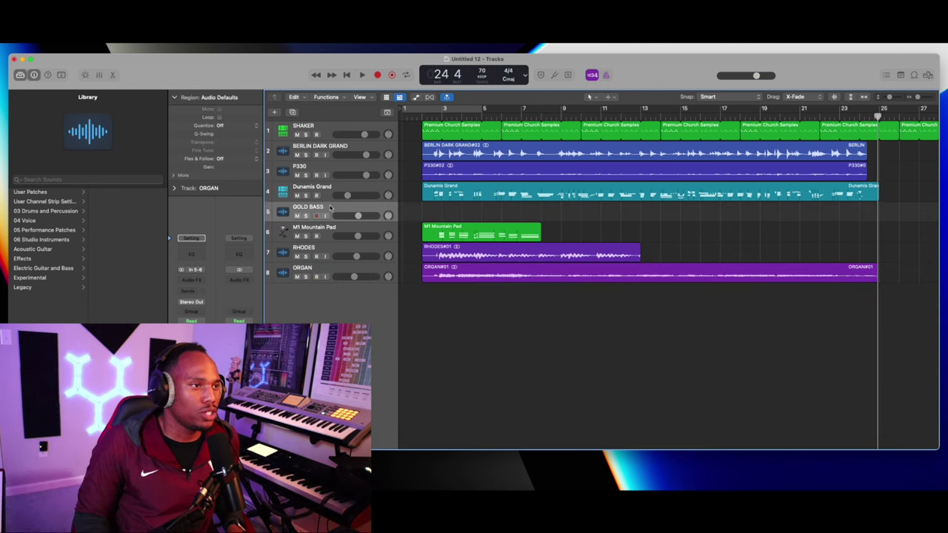
left_click_drag(331, 207, 318, 275)
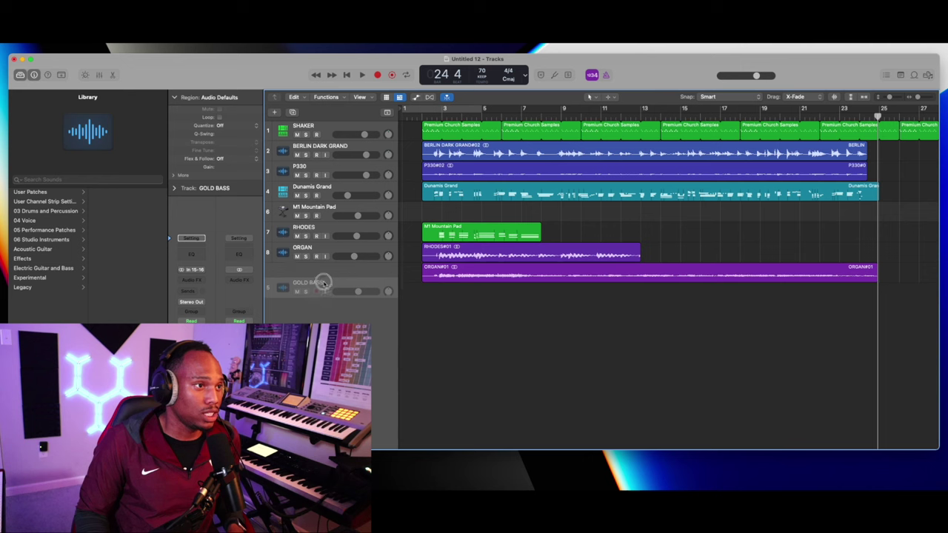
Set the GOLD BASS track's input to Input 5-6 and rename the track BASS
left_click(192, 271)
mouse_move(211, 296)
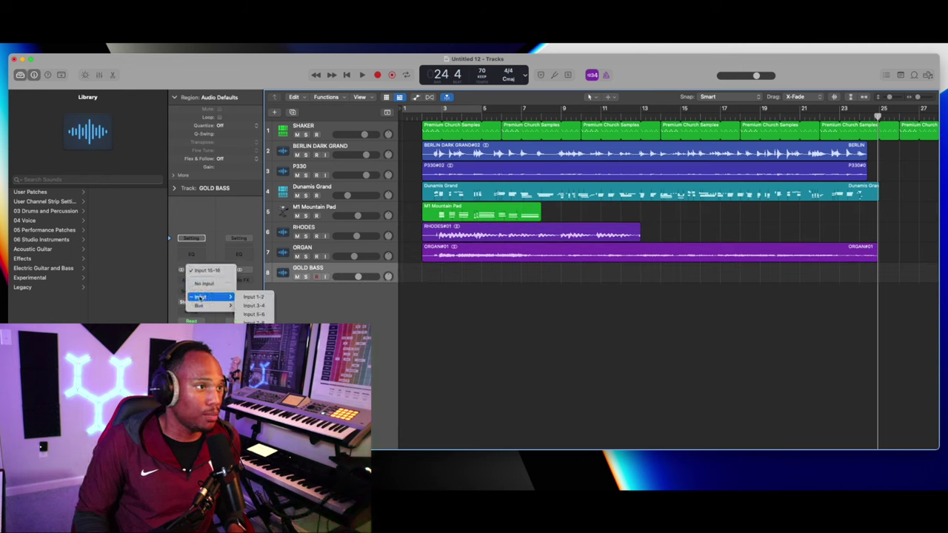
left_click(254, 315)
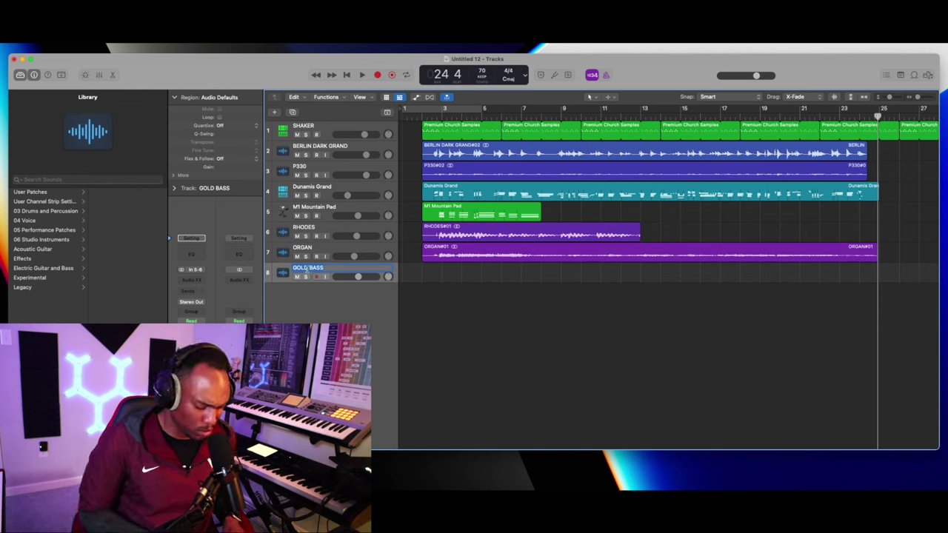
Record a bass part on the BASS track from bar 2 through bar 24
left_click(424, 117)
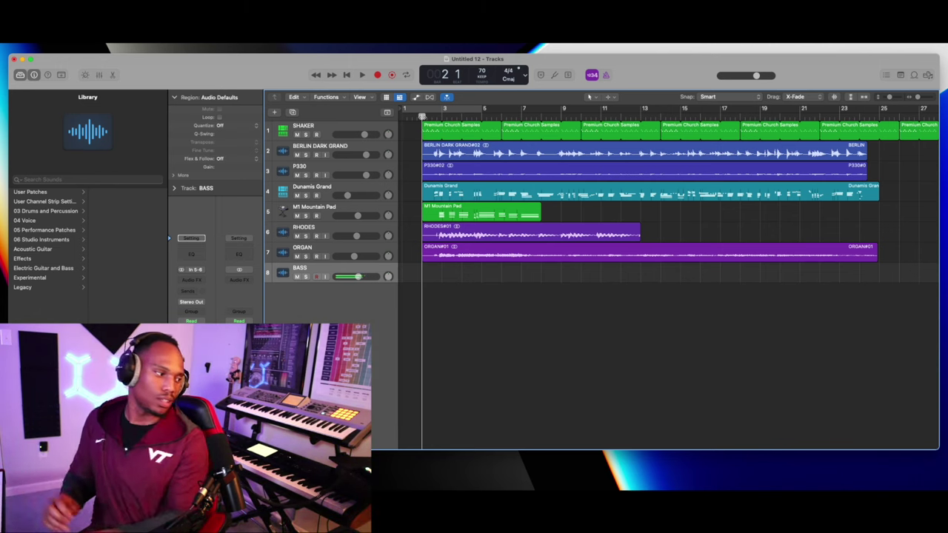
key("r")
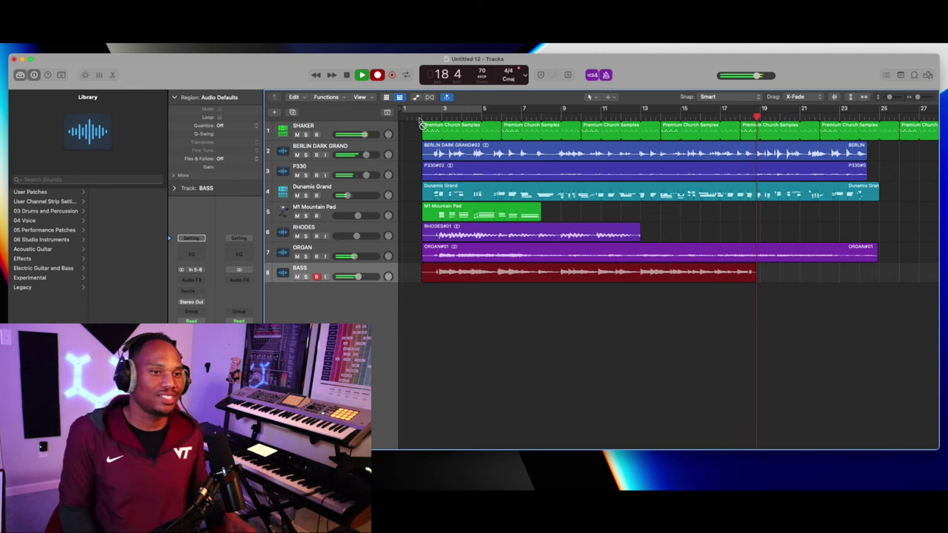
key("space")
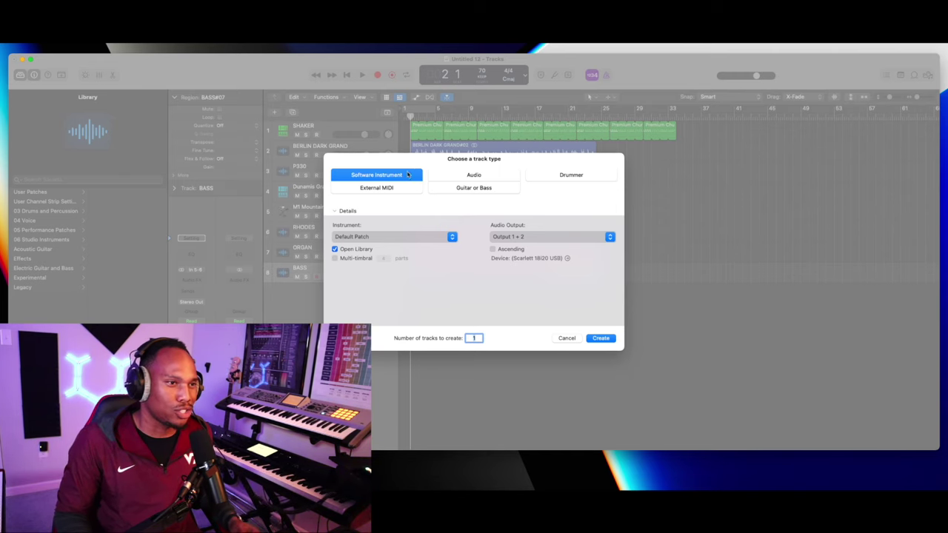
Create a software instrument track and load Gospel Bells 50 from the Gospel 808 Orch Pack user patches
left_click(610, 342)
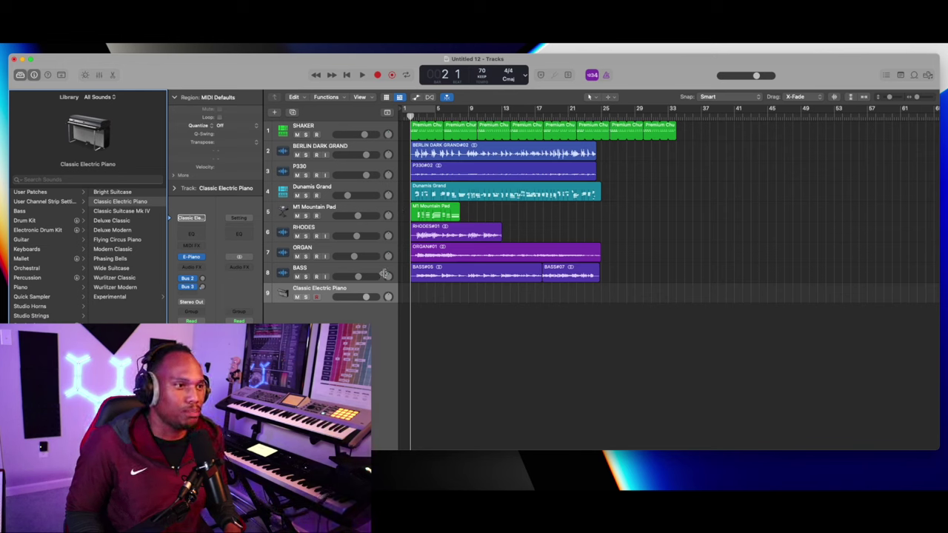
left_click(30, 192)
left_click(107, 204)
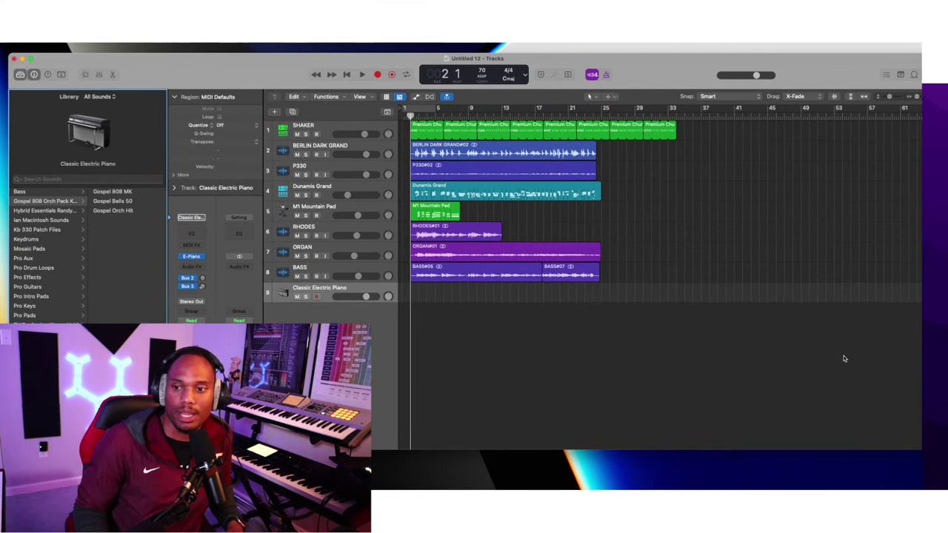
left_click(93, 200)
Record a short Gospel Bells 50 phrase over bars 4 to 7 and play the song back from bar 2
key("r")
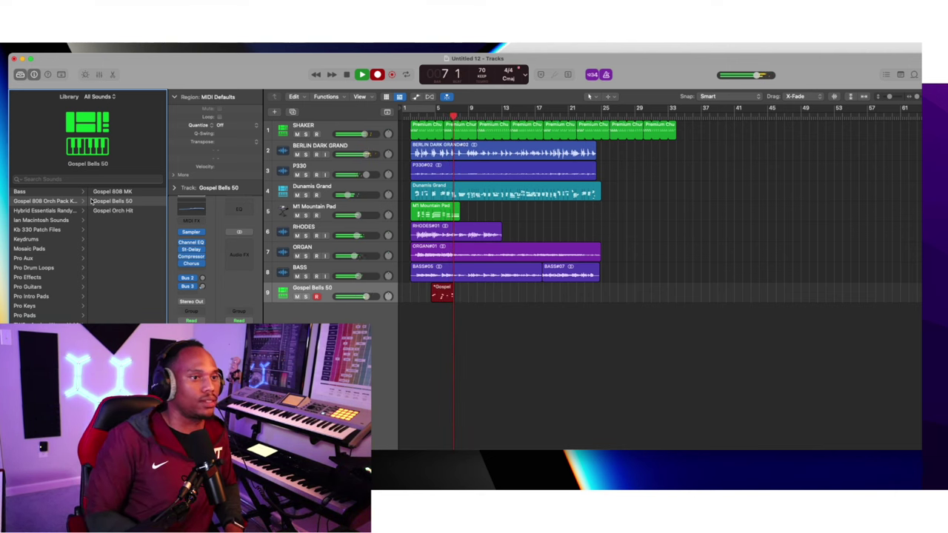
key("space")
left_click(411, 117)
key("space")
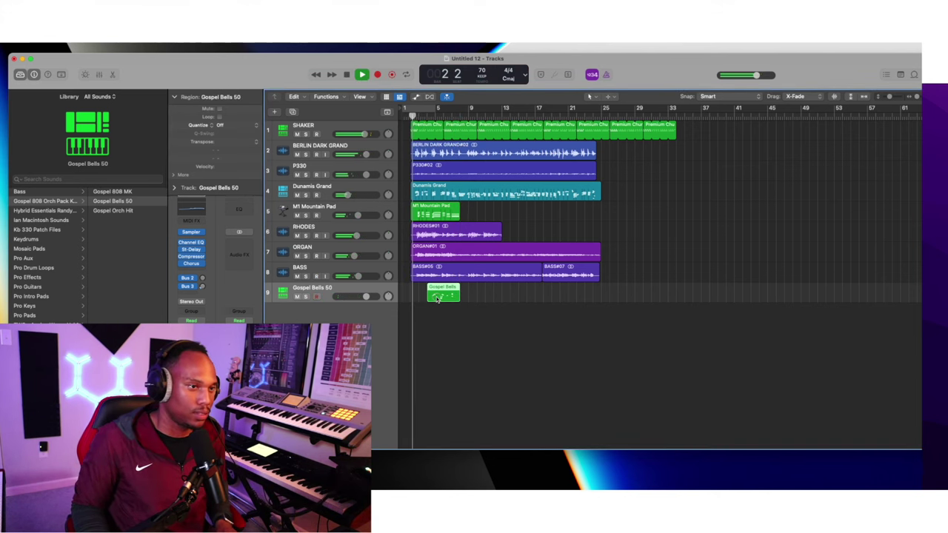
View the bells phrase in the Piano Roll during playback, lower the Gospel Bells 50 track's volume, and close the editor
double_click(438, 297)
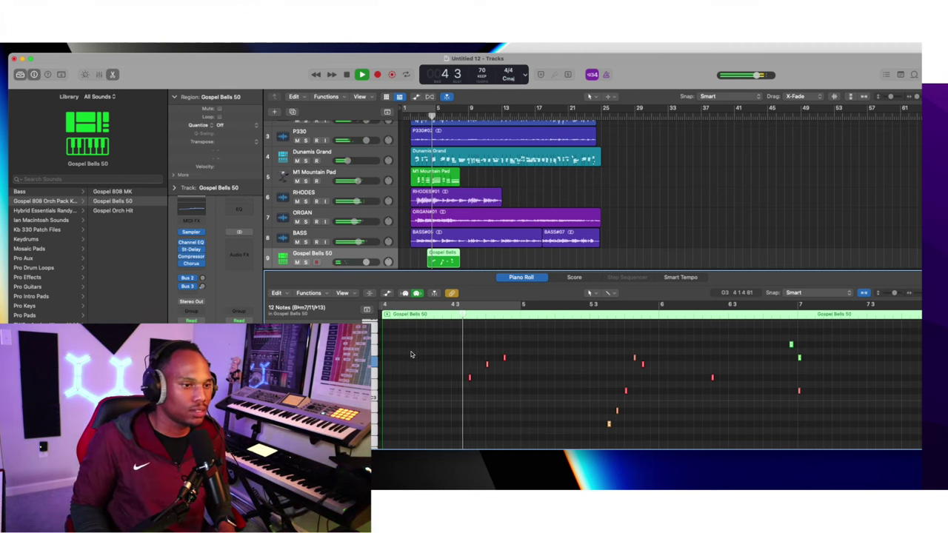
left_click_drag(374, 263, 365, 264)
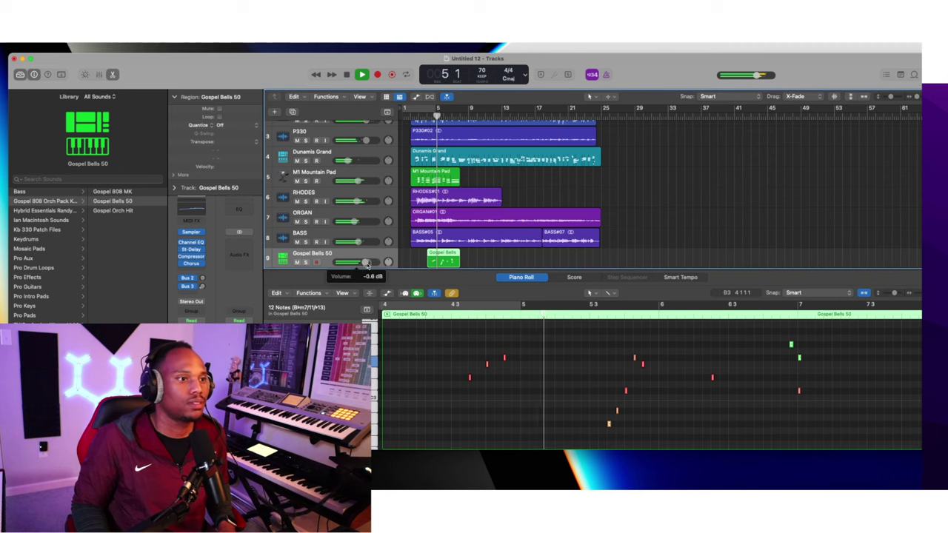
left_click_drag(356, 262, 351, 262)
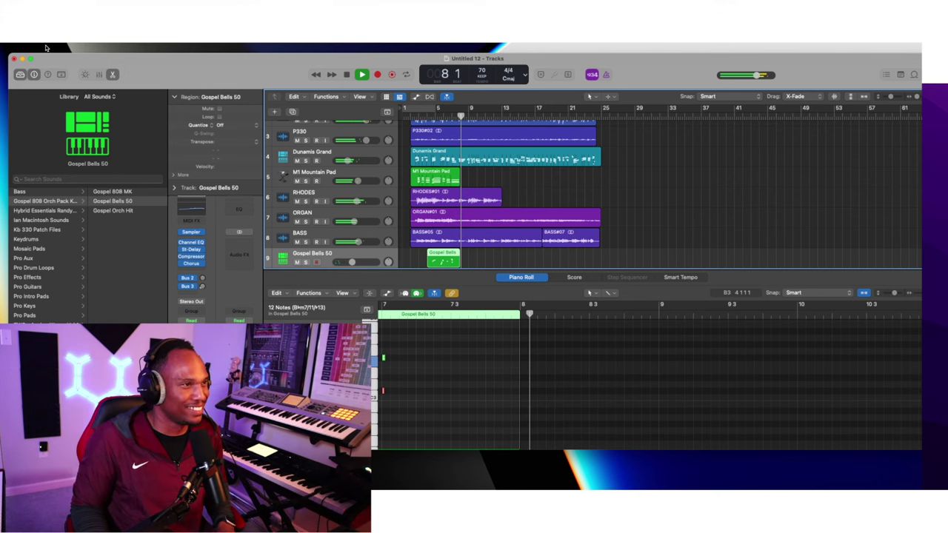
key("p")
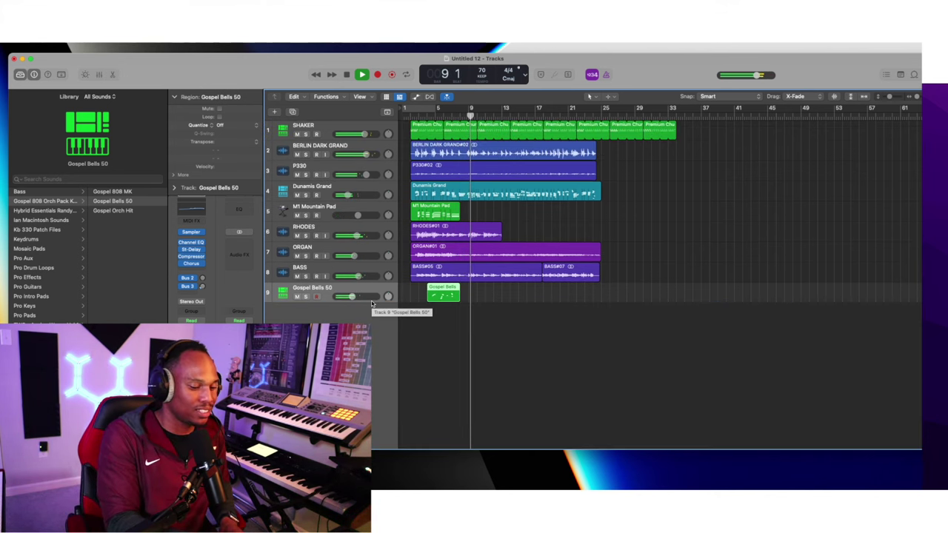
Record further Gospel Bells 50 phrases from bar 9 up to bar 24 and slightly lower the track's volume
key("r")
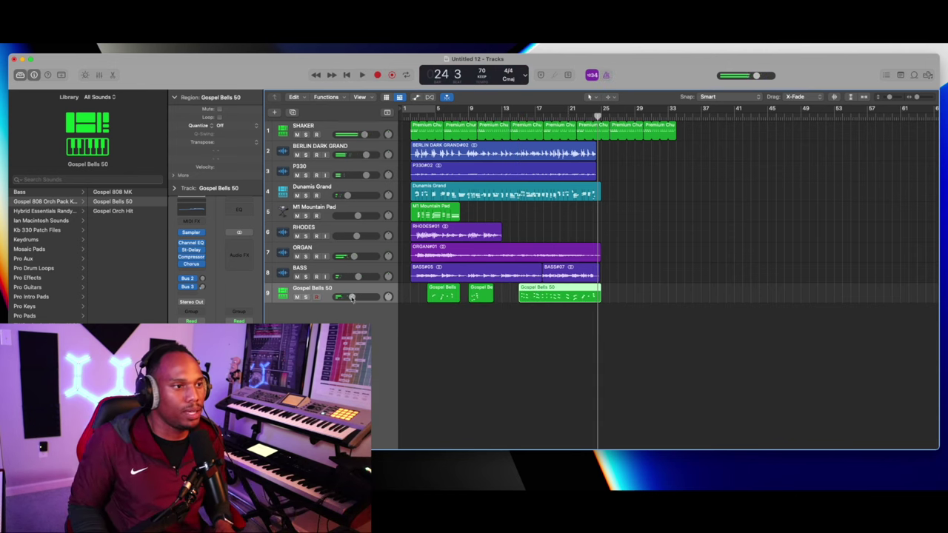
mouse_move(349, 297)
key("e")
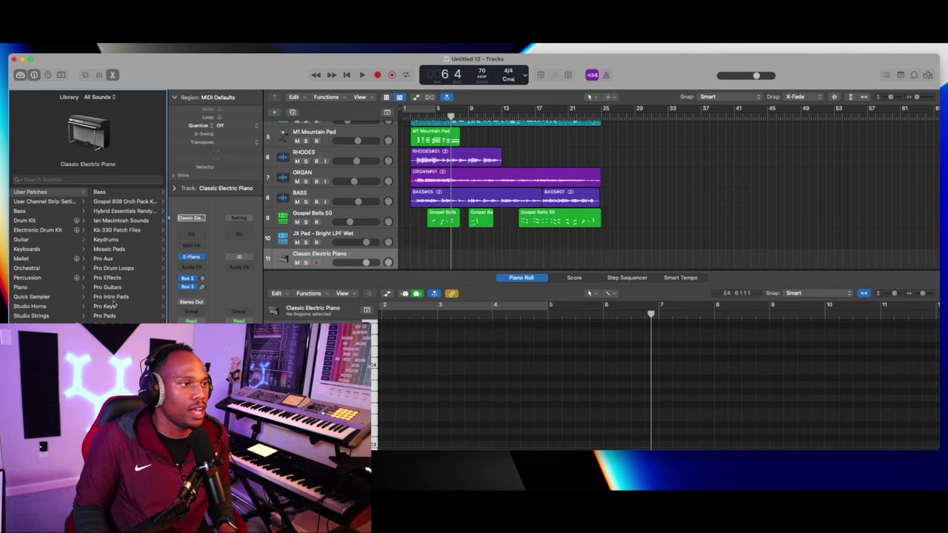
Load Glassy Ascent from the Pro Intro Pads patches on track 11 and record-enable the JX Pad - Bright LPF Wet track alongside it
left_click(111, 297)
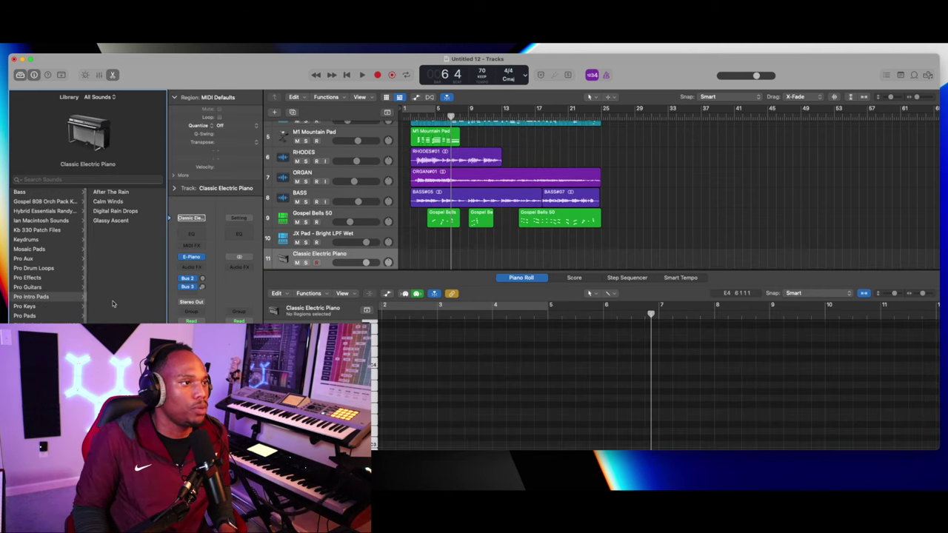
scroll(82, 248, "left", 2)
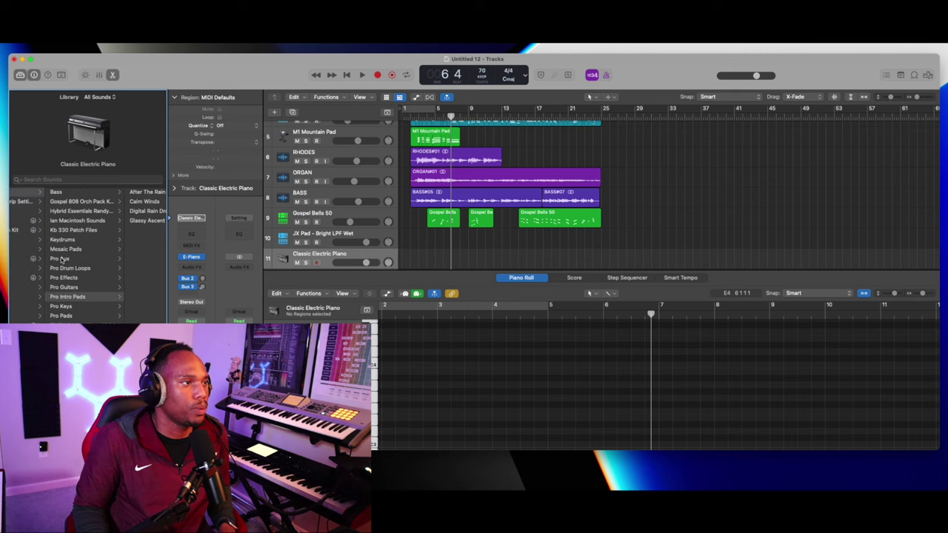
scroll(85, 244, "down", 3)
scroll(85, 244, "up", 3)
scroll(111, 245, "right", 2)
left_click(111, 220)
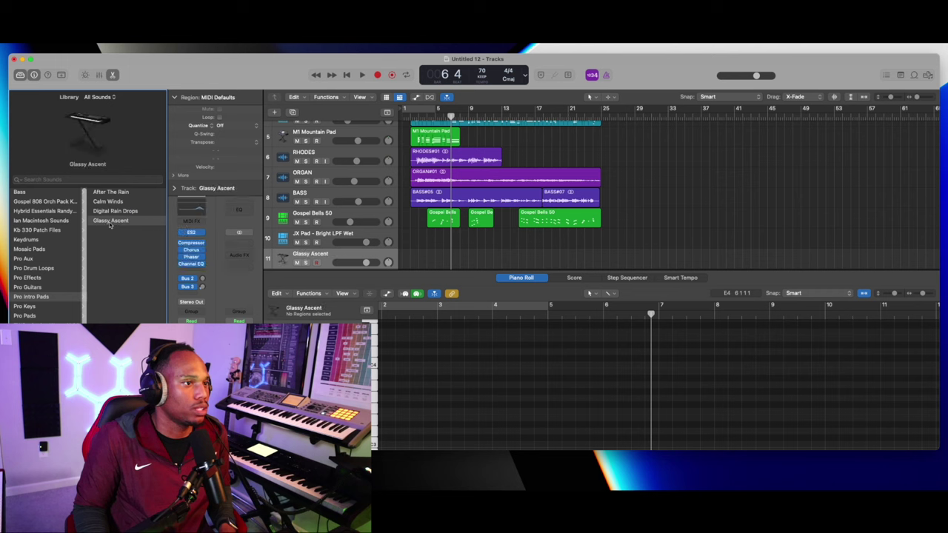
left_click(317, 243)
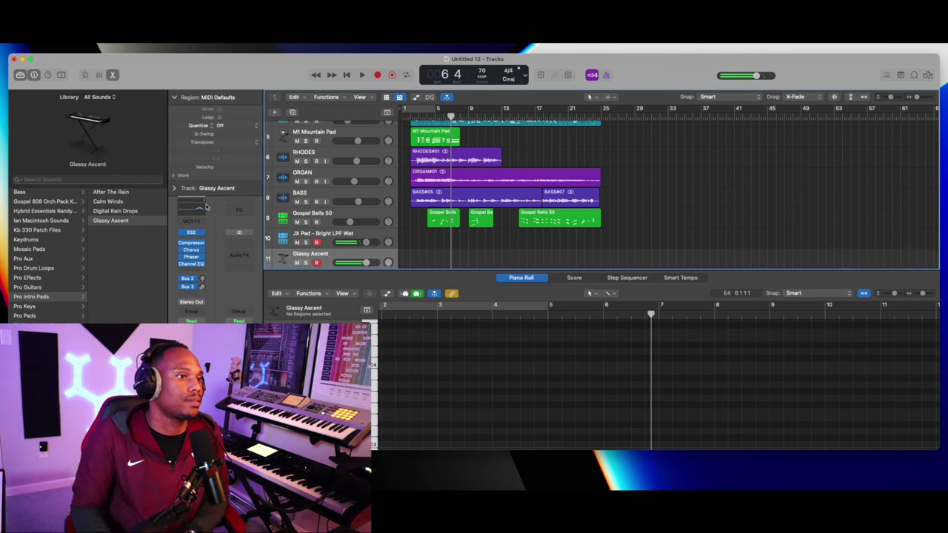
Duplicate the Glassy Ascent track, load After The Rain on the duplicate, and lower the volume of both tracks together
key("super+d")
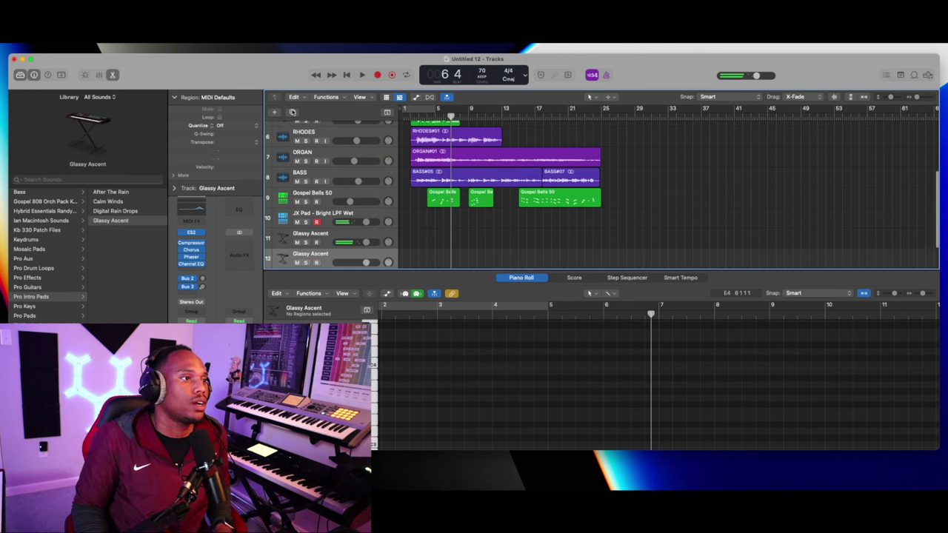
left_click(111, 192)
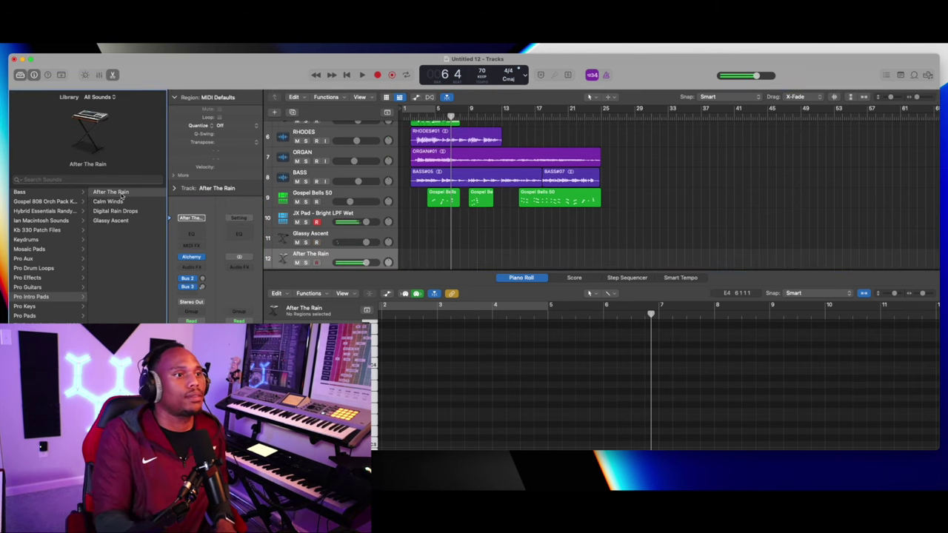
left_click(333, 237, "shift")
left_click_drag(366, 242, 349, 242)
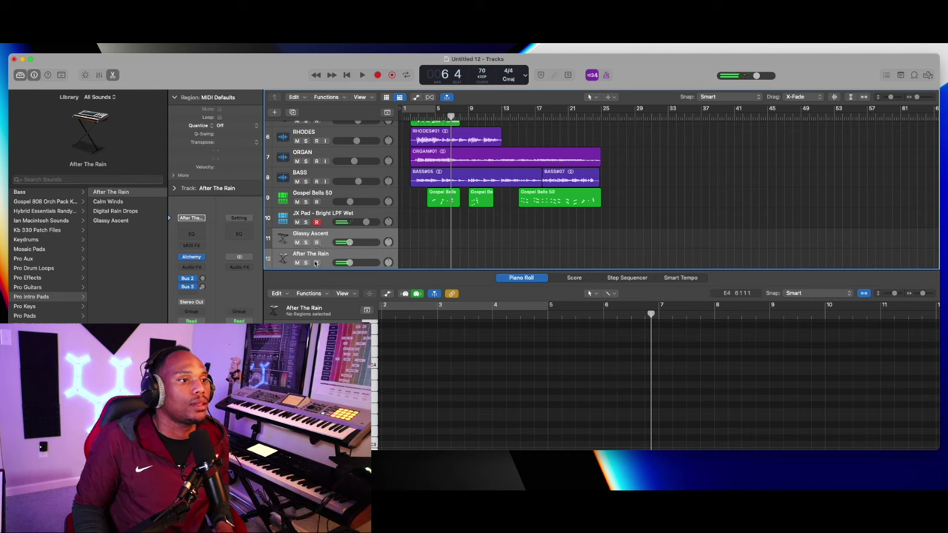
Record-enable Glassy Ascent and After The Rain, clear the solos, and add a record-enabled track with the Rhythmic patch Shimmering Harmonics
left_click(317, 242)
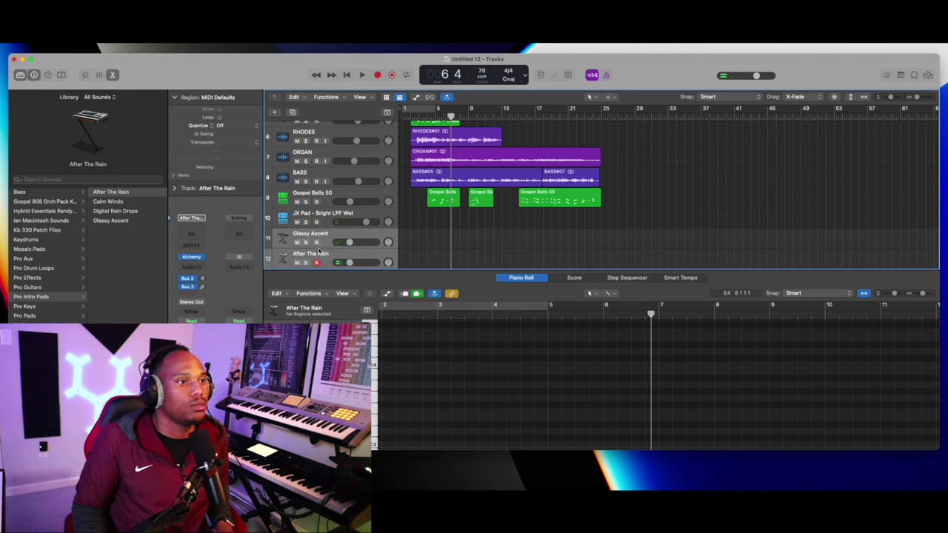
scroll(316, 263, "down", 2)
left_click(305, 201)
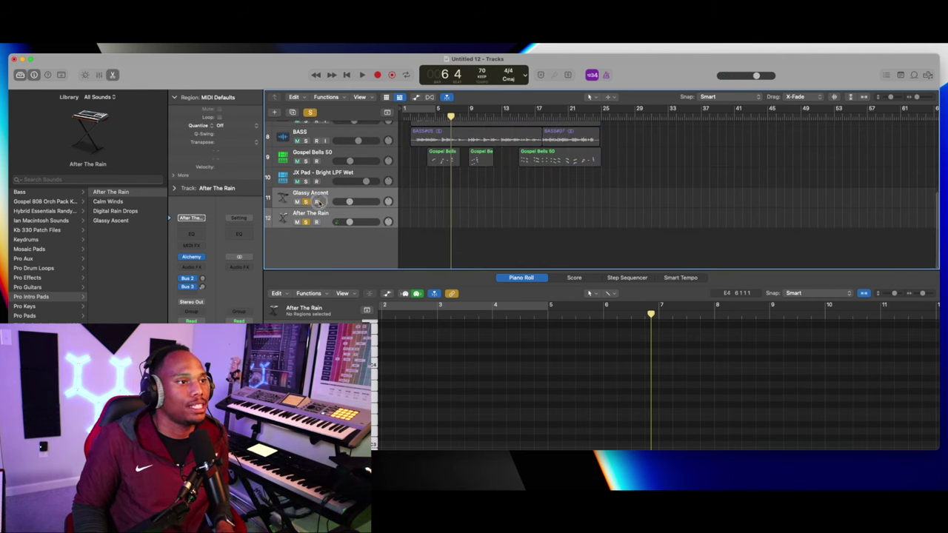
left_click(311, 111)
double_click(333, 244)
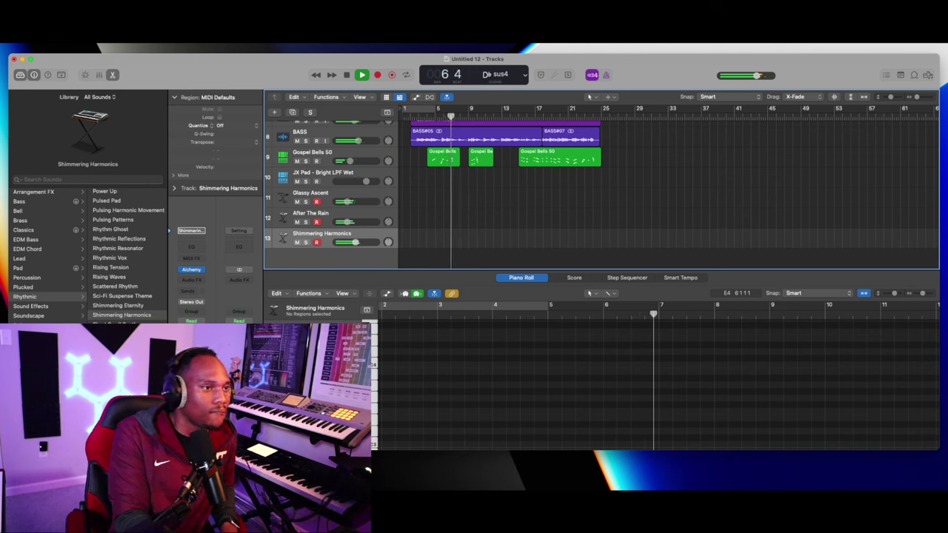
Record-enable the JX Pad track and record a chord on all four pad tracks together from bar 6 to bar 8
key("space")
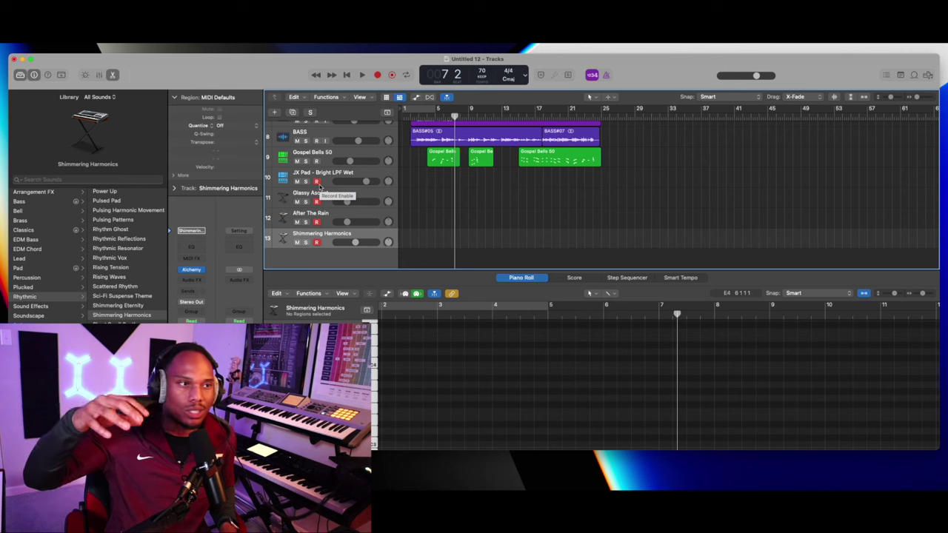
key("r")
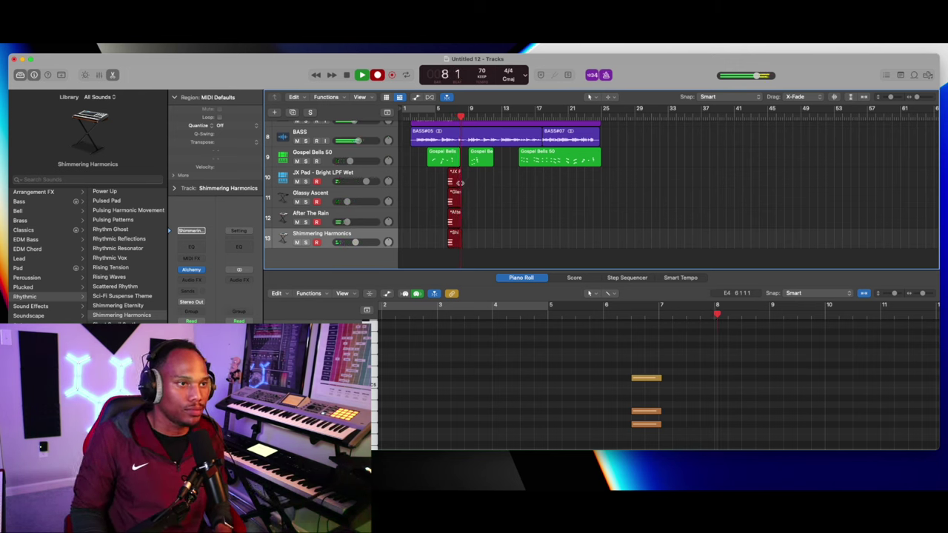
key("space")
Record a second chord on the four pad tracks together from bar 21 to bar 23
left_click(585, 118)
key("space")
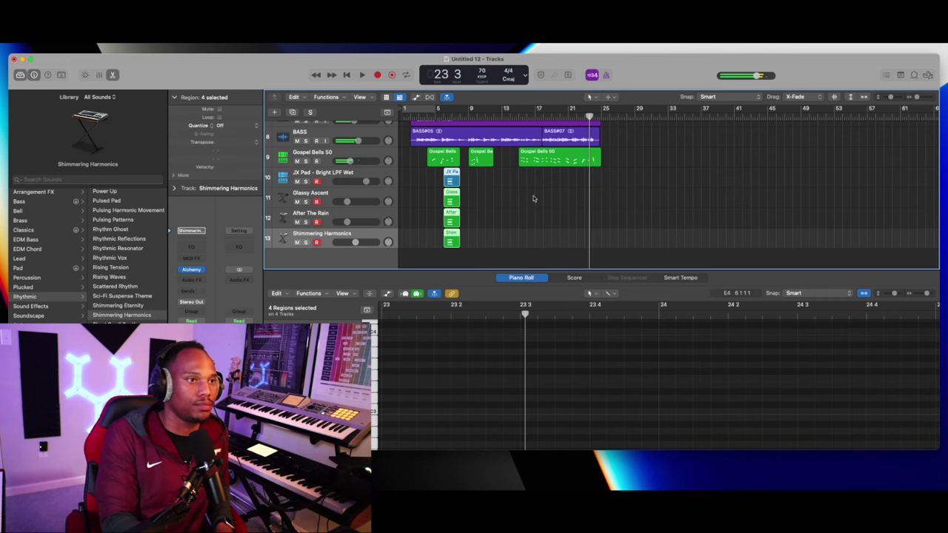
left_click(561, 117)
key("r")
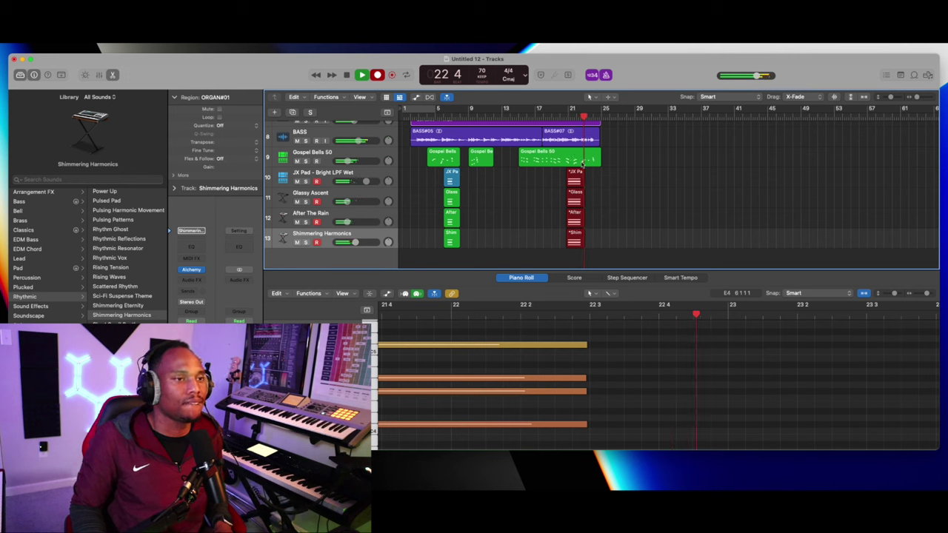
key("space")
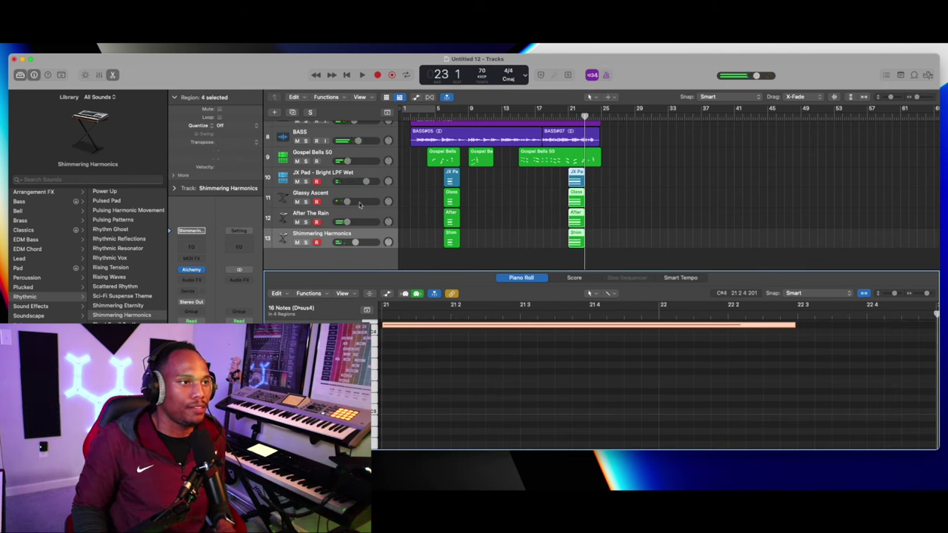
Lower the JX Pad - Bright LPF Wet track's volume to -7.8 dB and return the playhead to bar 2
left_click_drag(366, 182, 354, 182)
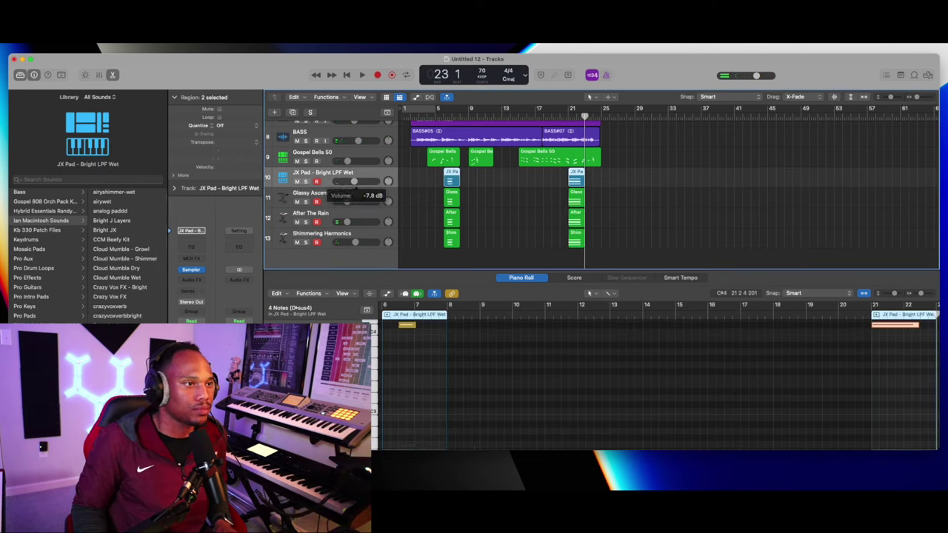
key("Return")
key("space")
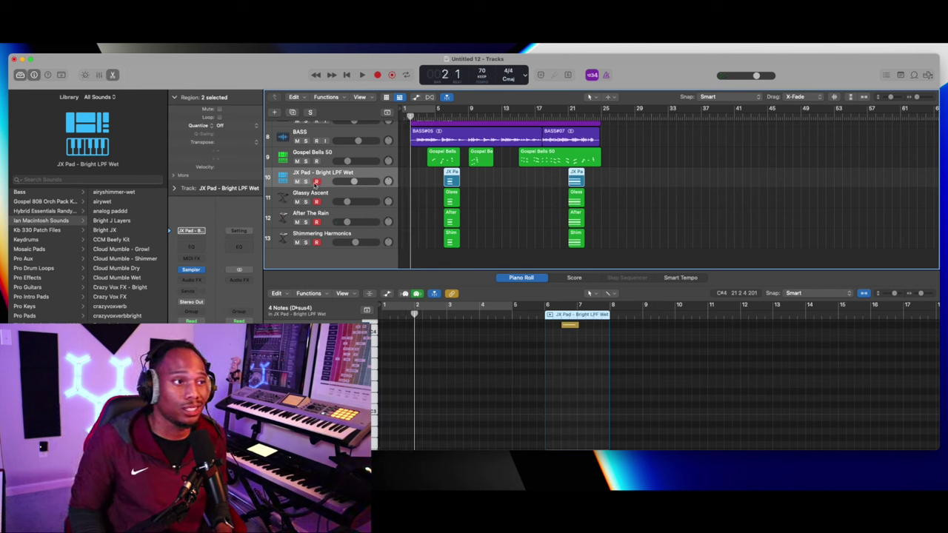
Add a track with the Synth Comp patch Vintage Brass 2 and duplicate it with Munchkin Pad loaded on the copy
double_click(317, 258)
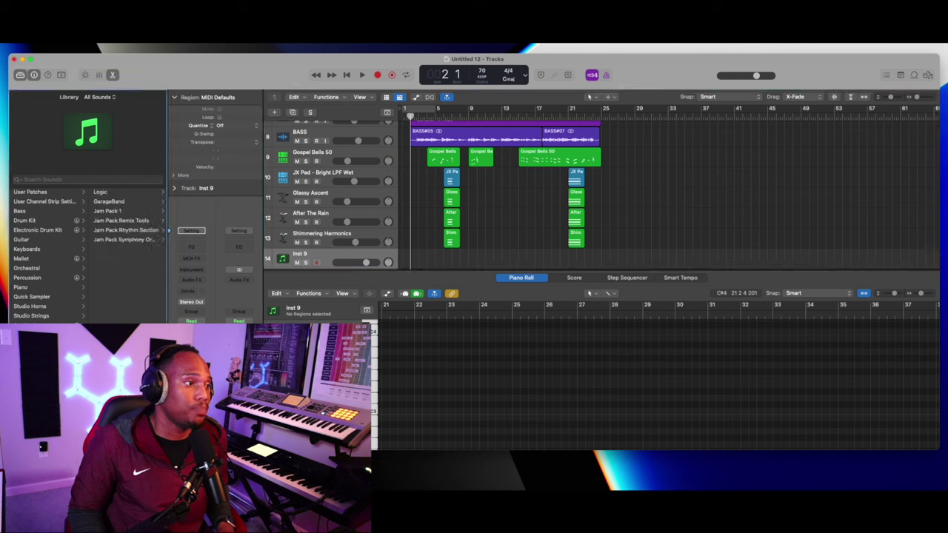
left_click(111, 192)
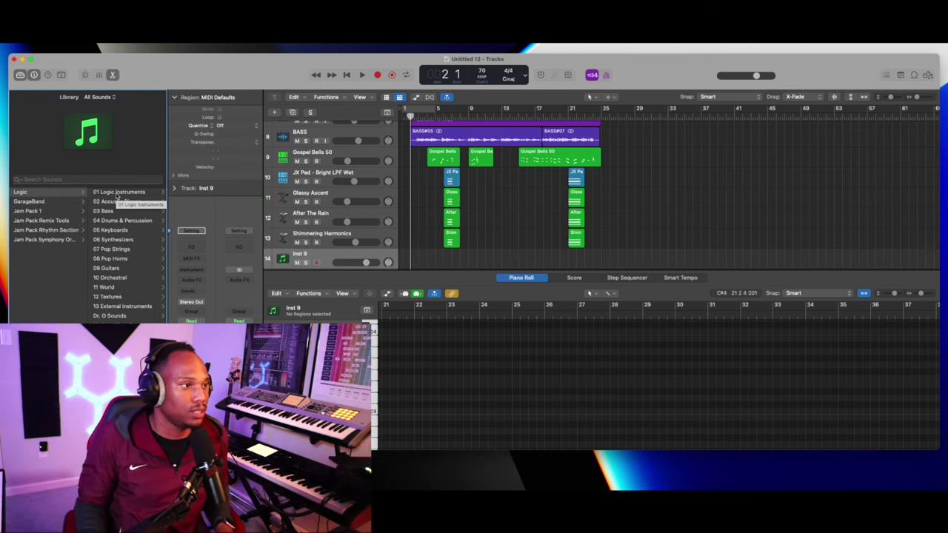
left_click(44, 190)
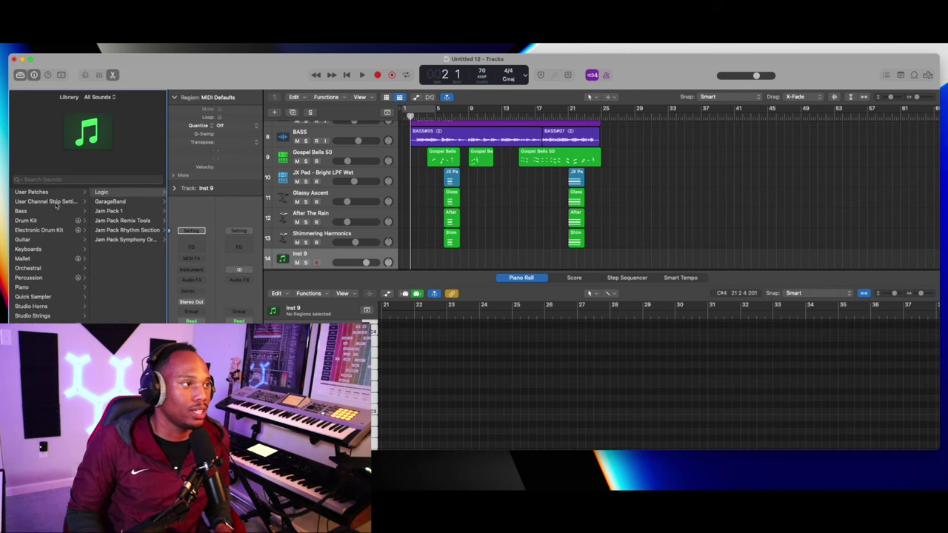
left_click(44, 190)
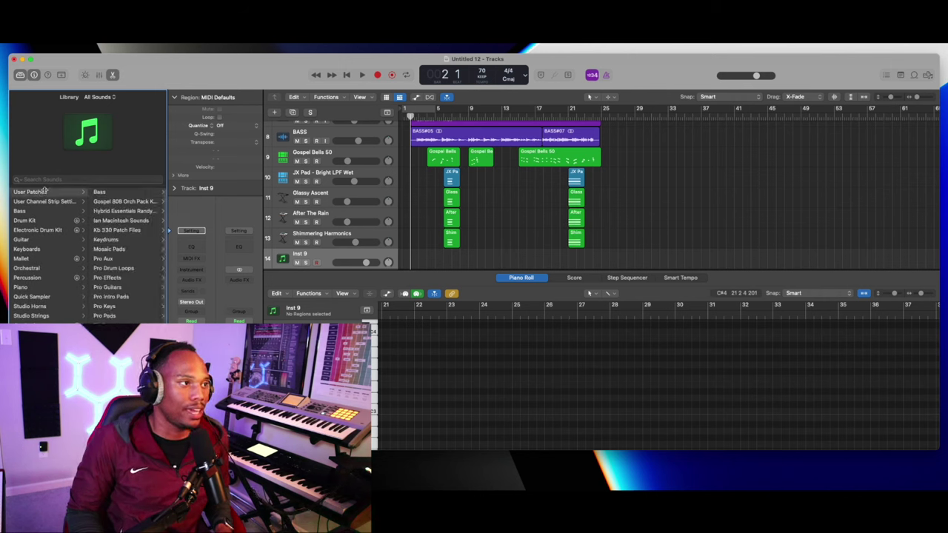
left_click(126, 212)
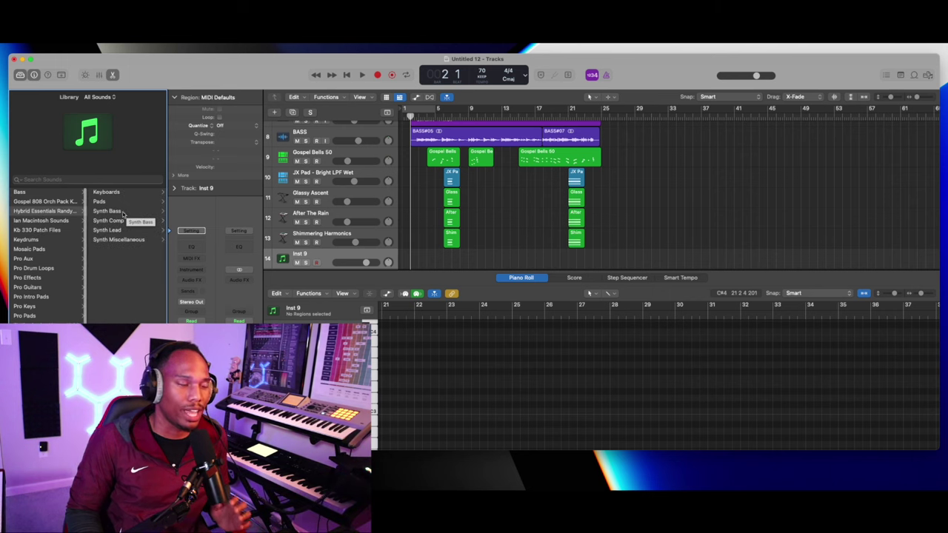
left_click(110, 220)
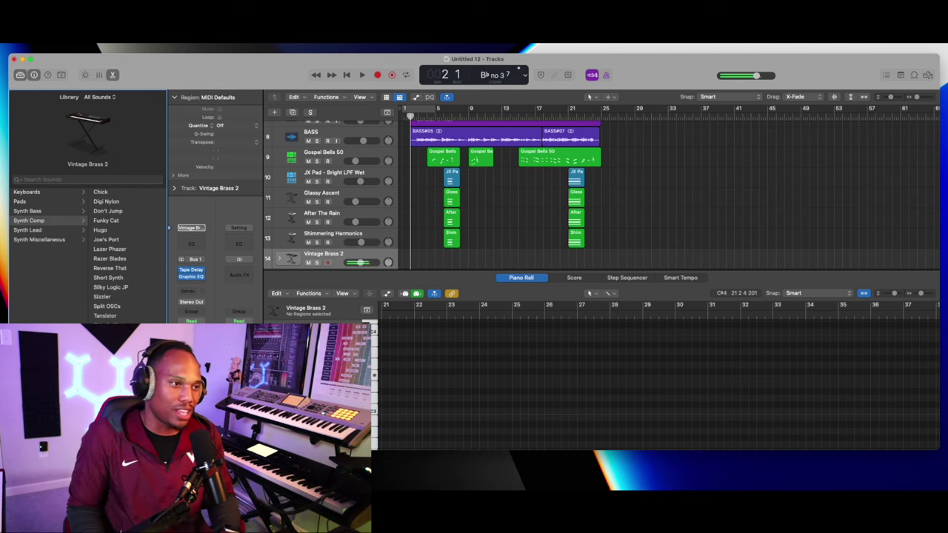
left_click(293, 112)
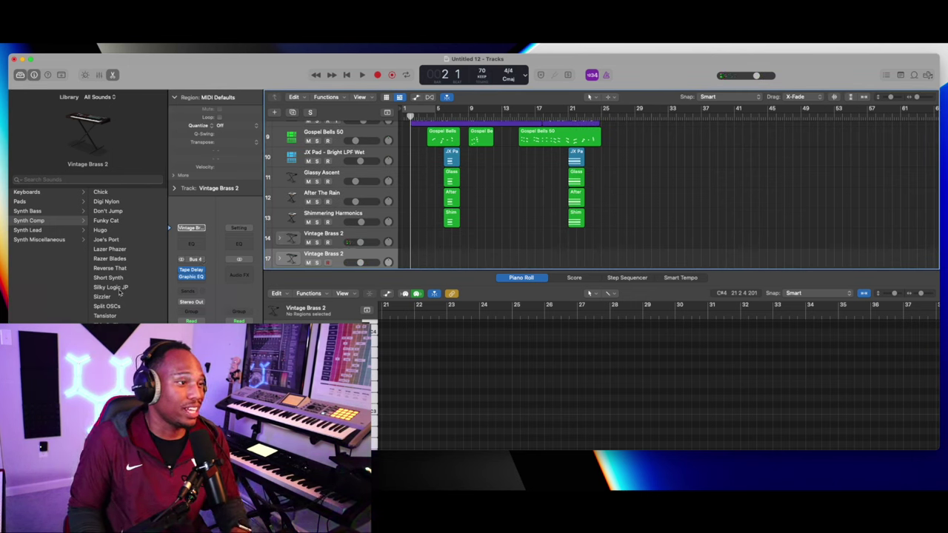
left_click(41, 241)
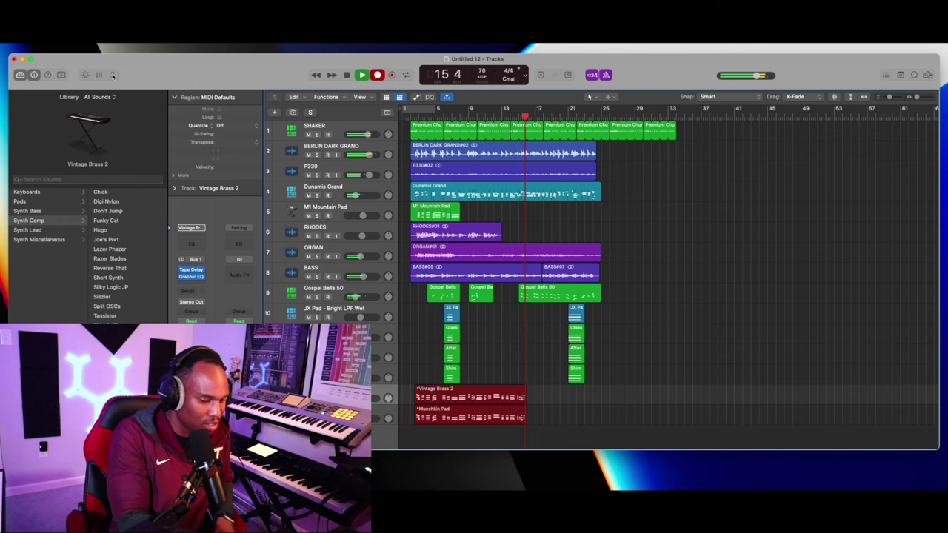
Record Vintage Brass 2 and Munchkin Pad together from bar 2 up to bar 16 and open the take in the Piano Roll
key("space")
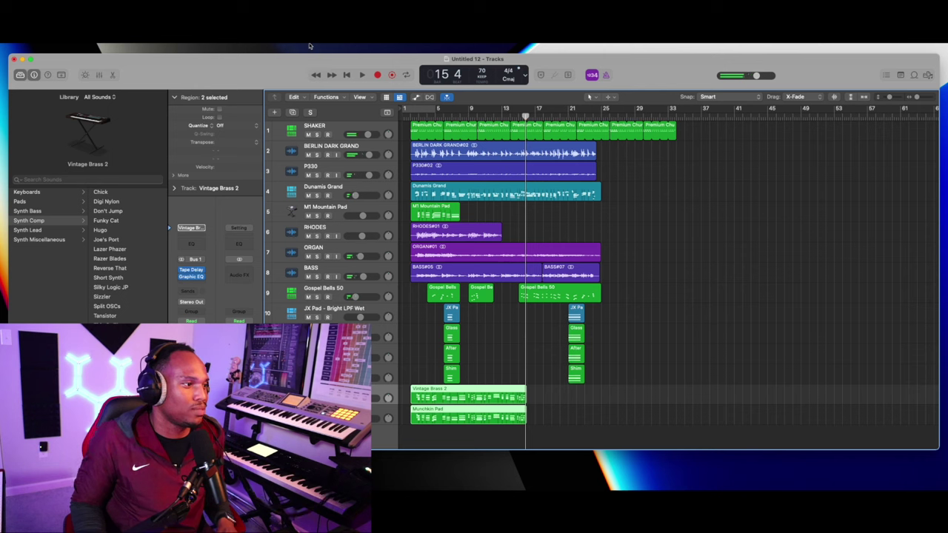
key("Return")
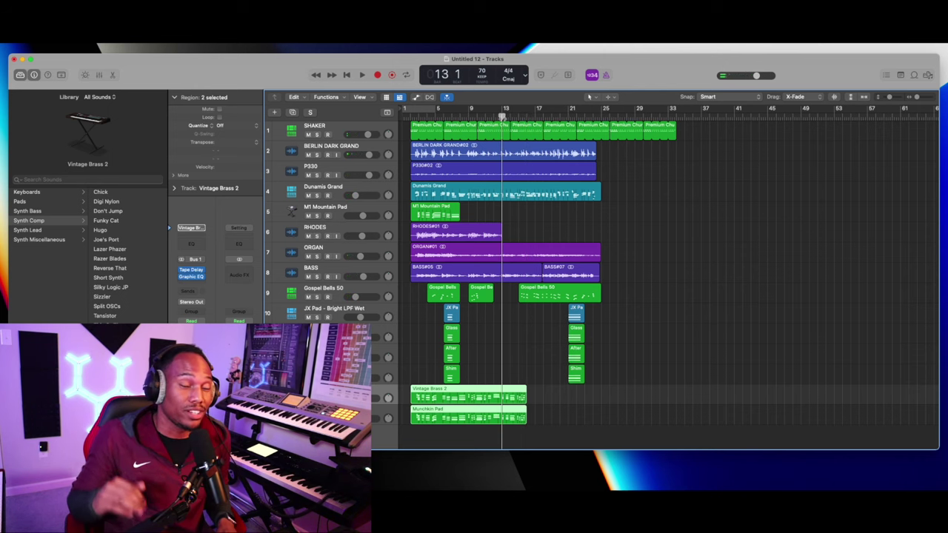
double_click(480, 400)
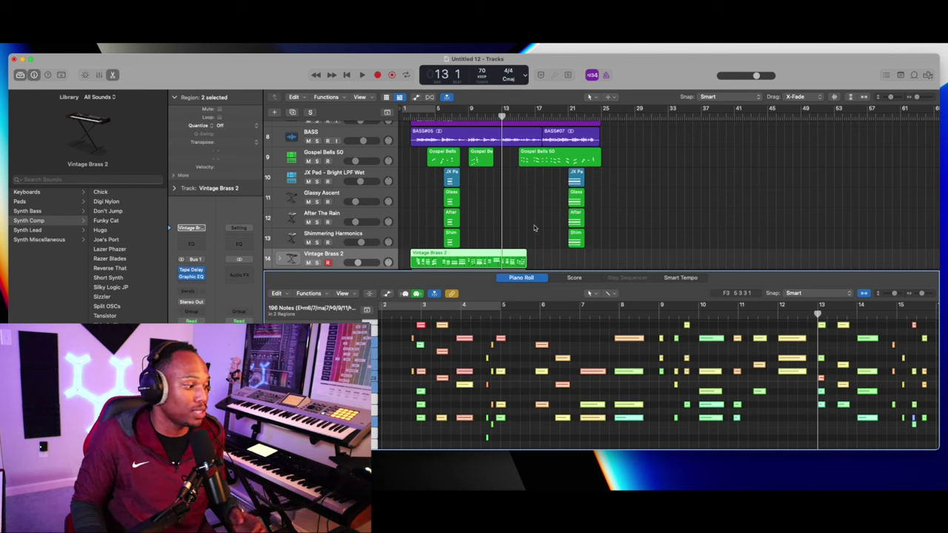
Play back the take's ending around bar 14 and record Vintage Brass 2 and Munchkin Pad onward from bar 15 to bar 23
key("super+Right")
key("super+Right")
key("super+Right")
scroll(665, 202, "down", 2)
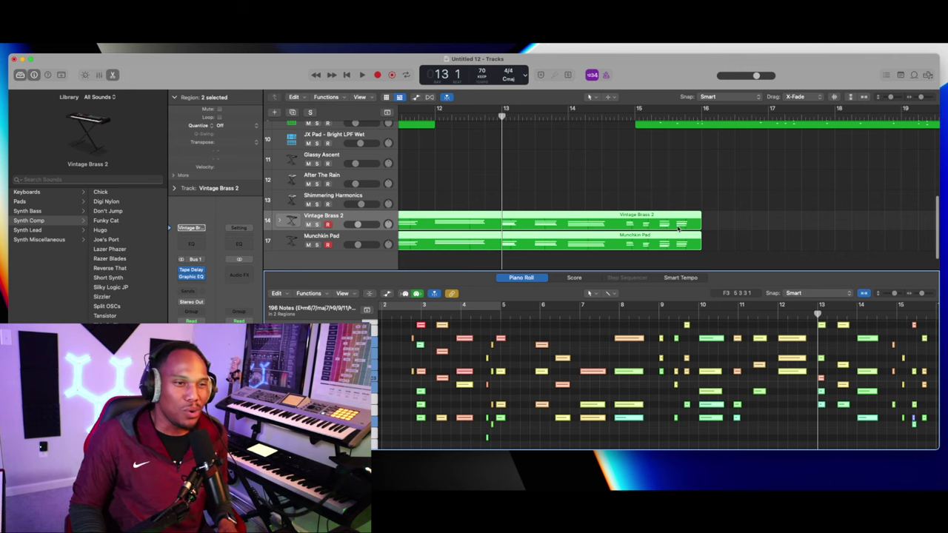
double_click(617, 117)
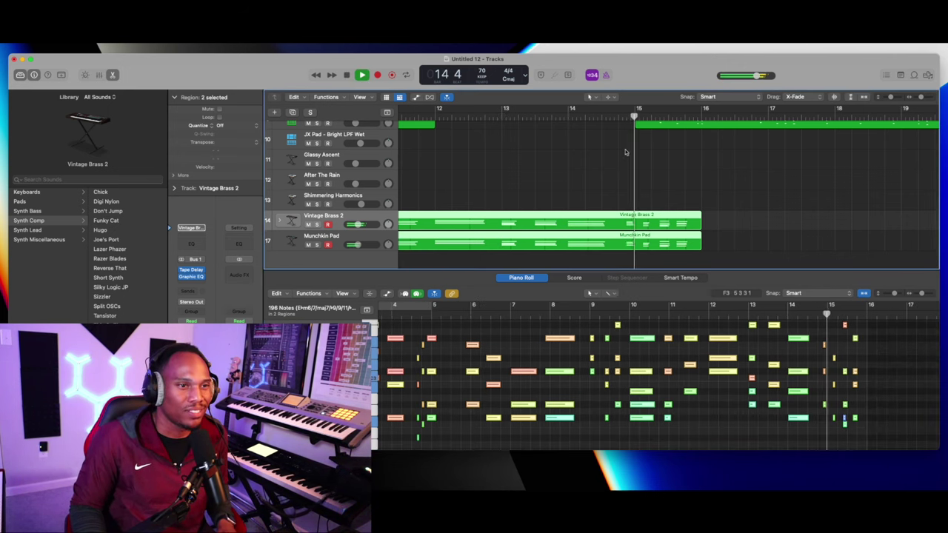
key("super+Right")
key("super+Right")
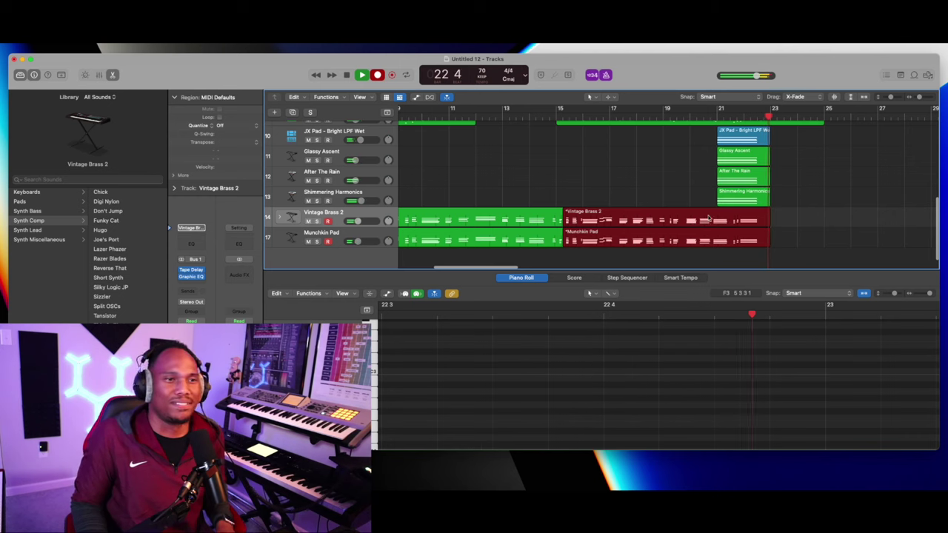
key("space")
Select all notes of the new Vintage Brass 2 and Munchkin Pad takes in the Piano Roll and join each track's regions into one
key("super+Left")
key("super+Left")
key("e")
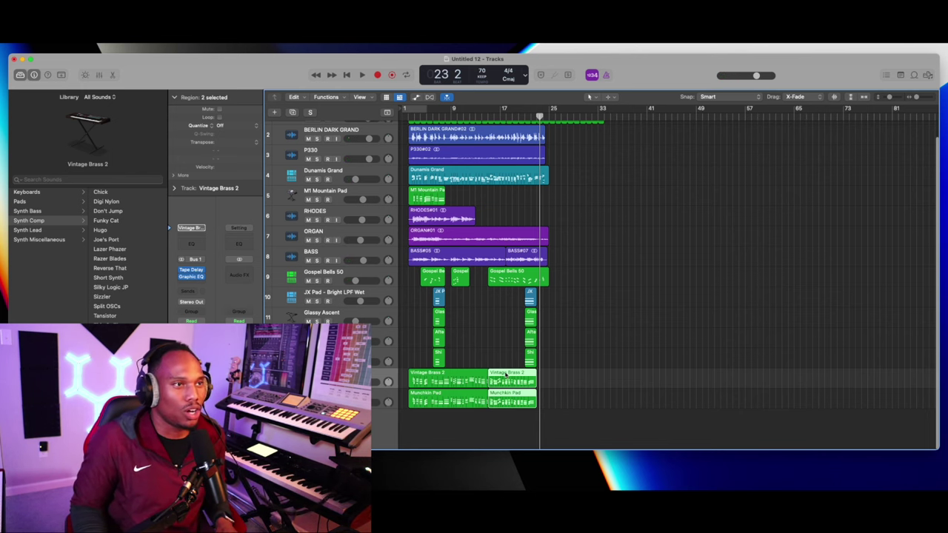
key("e")
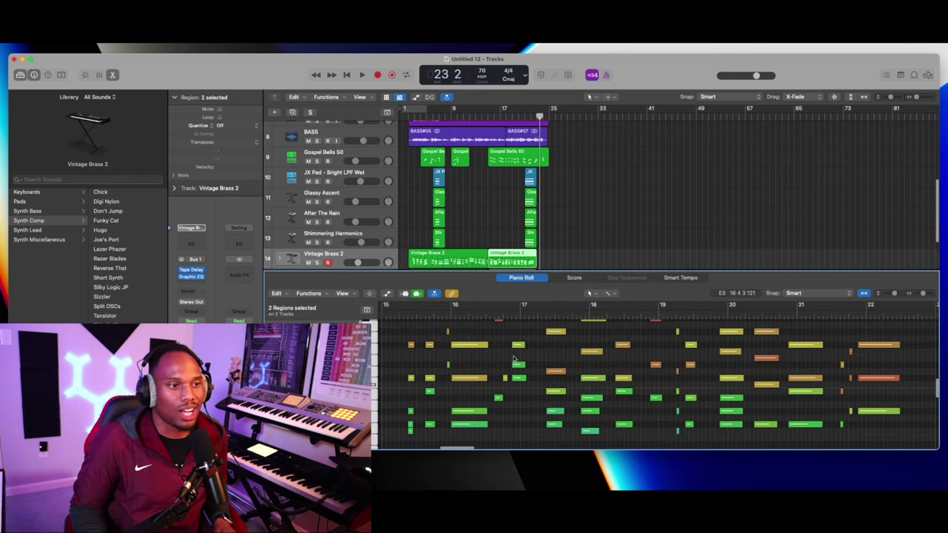
key("super+a")
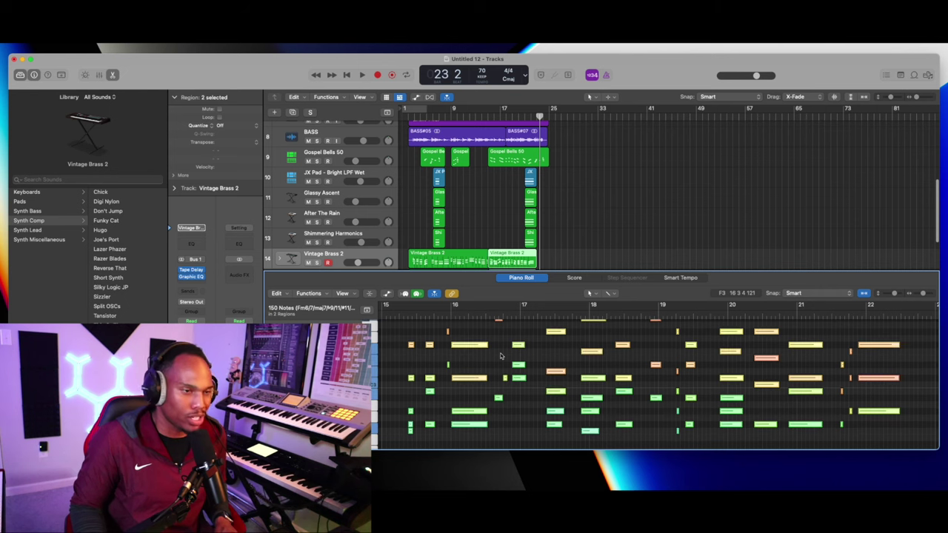
scroll(433, 196, "down", 2)
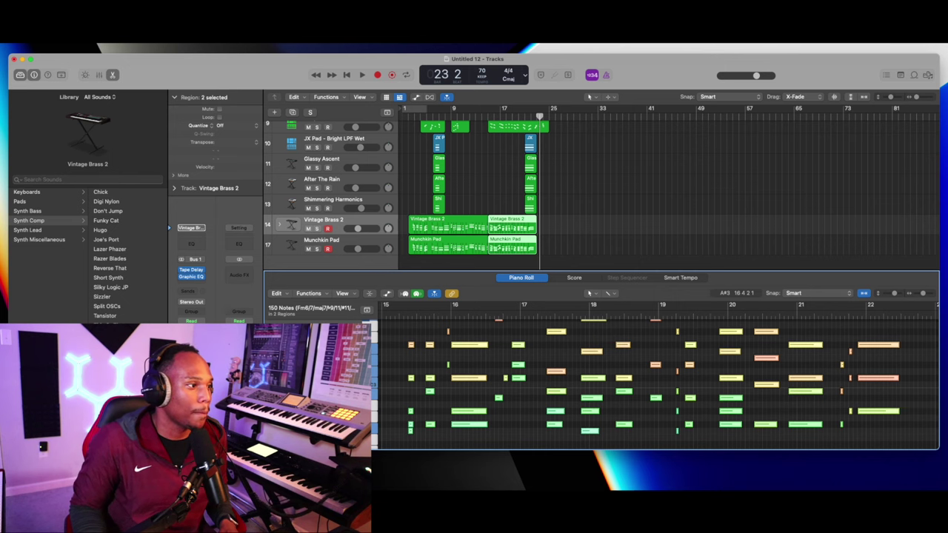
key("Return")
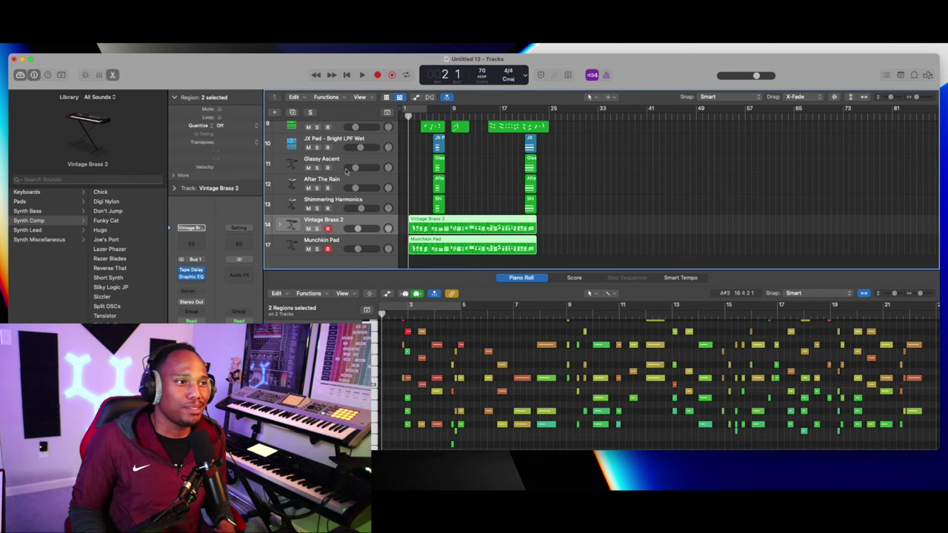
Add a software instrument track with the Synth Lead patch OSC Squared and record a lead phrase from bar 5 to bar 8
key("alt+super+s")
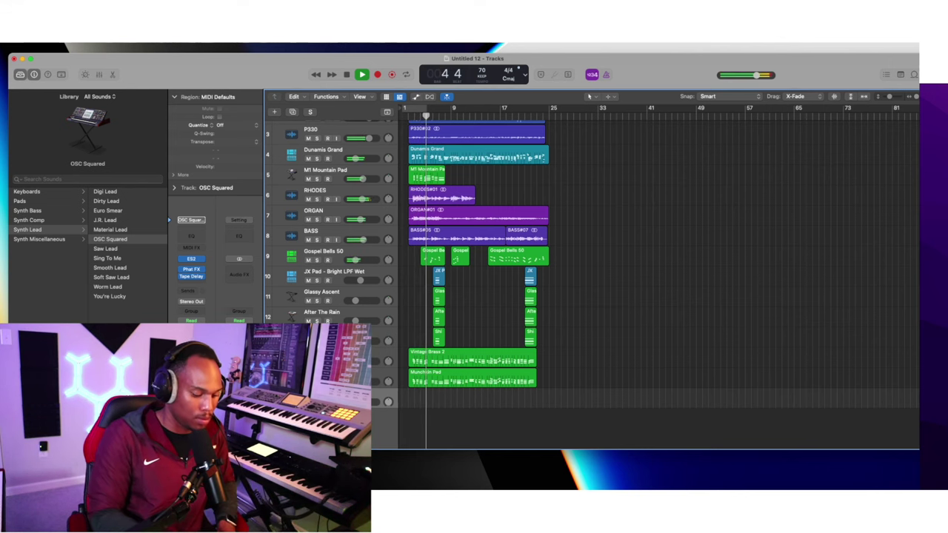
key("r")
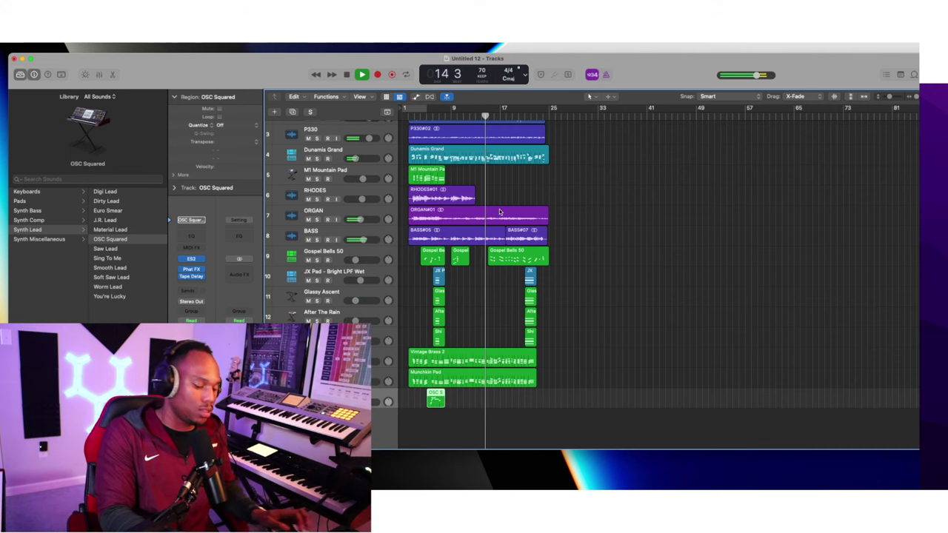
Record a second OSC Squared phrase from bar 15 to bar 24, adjust the track's volume, and return the playhead to bar 2
key("r")
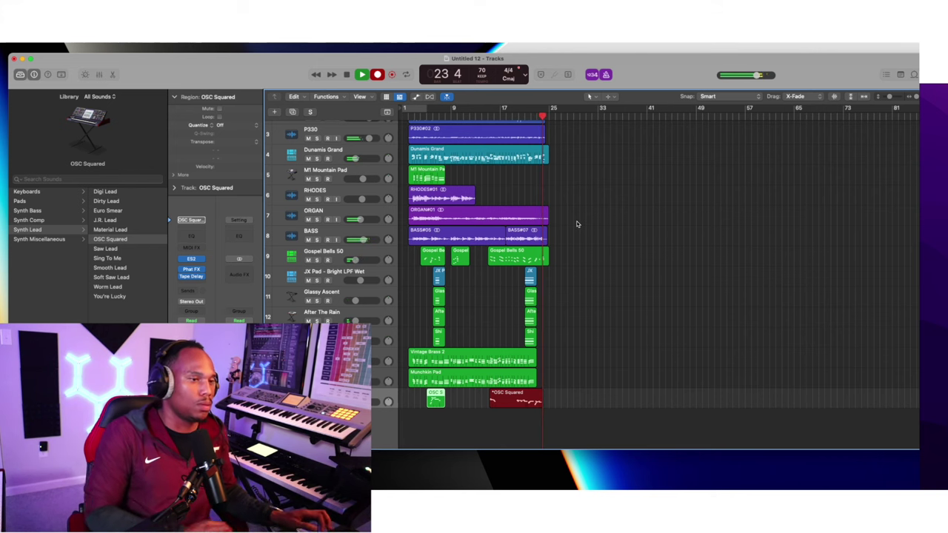
key("space")
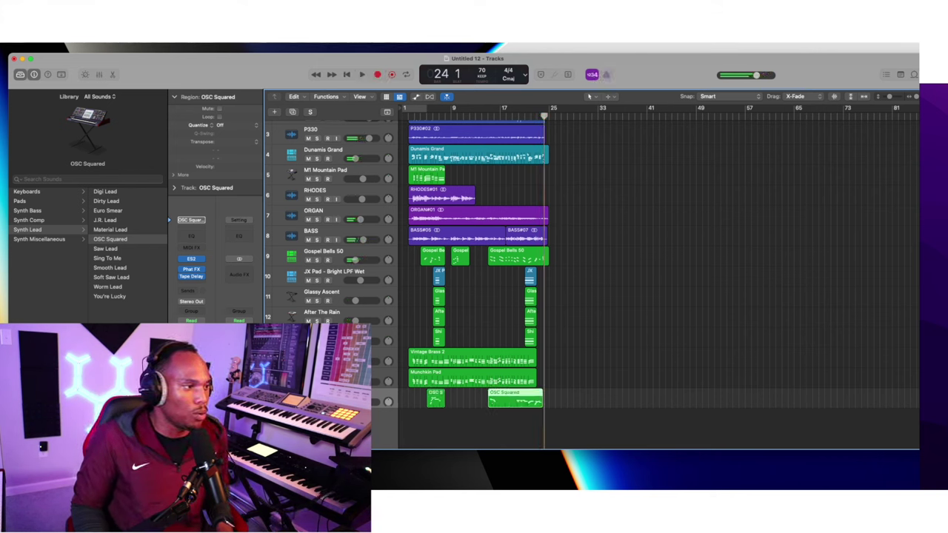
mouse_move(360, 401)
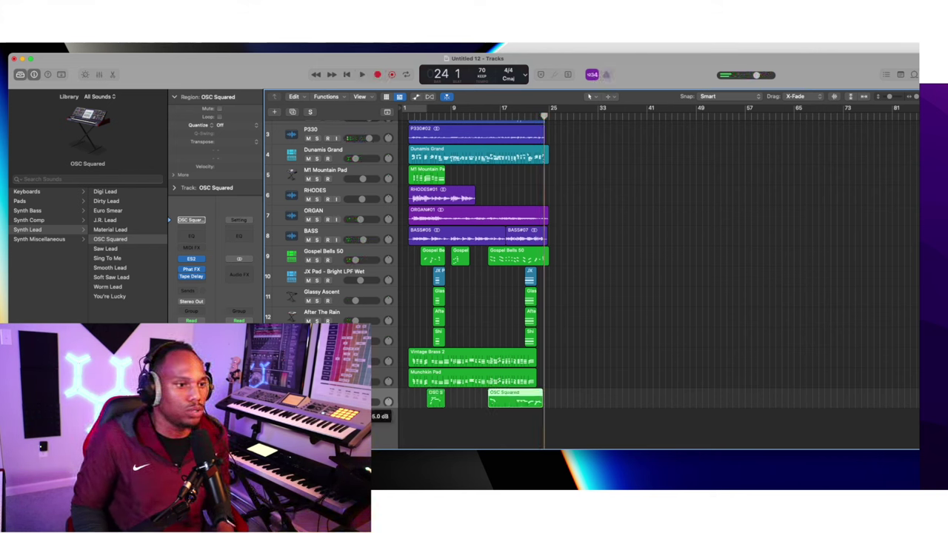
left_click(408, 116)
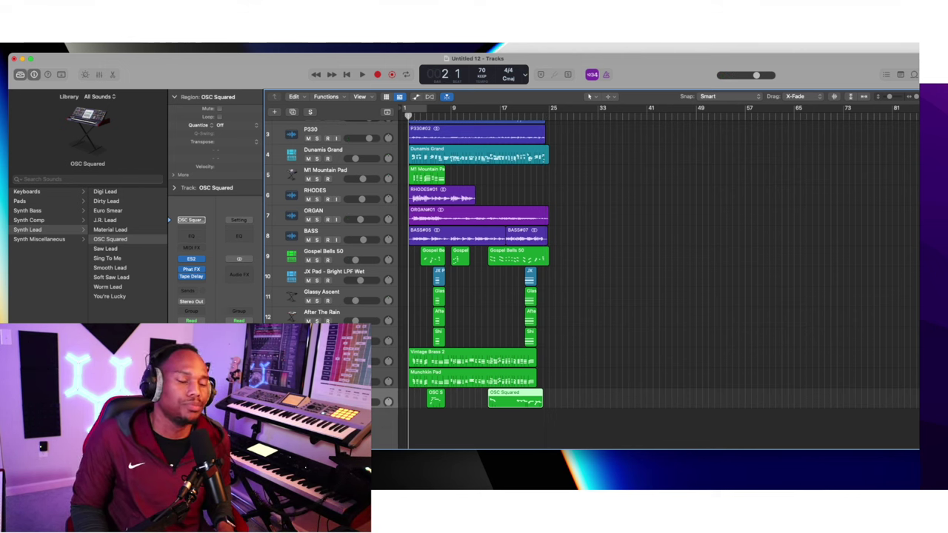
Add a software instrument track with the Keydrums patch Calvin Rodgers Kit
key("alt+super+s")
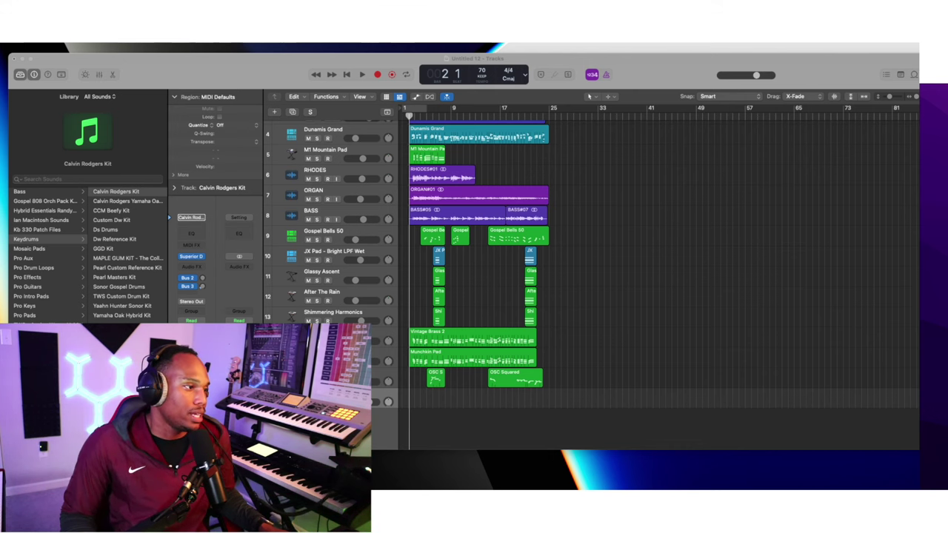
Review the tracks from Gospel Bells 50 through OSC Squared and compare their levels in the mixer
scroll(481, 282, "up", 3)
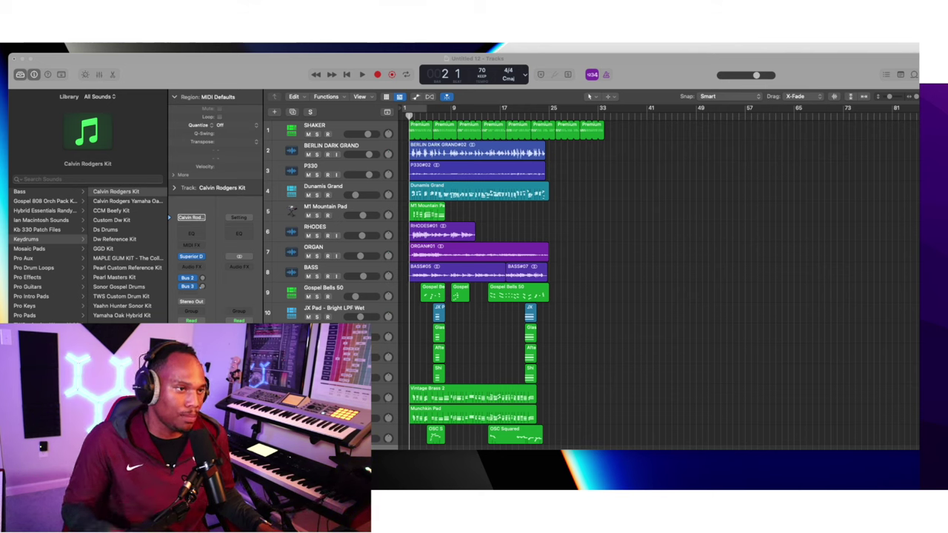
left_click(340, 293)
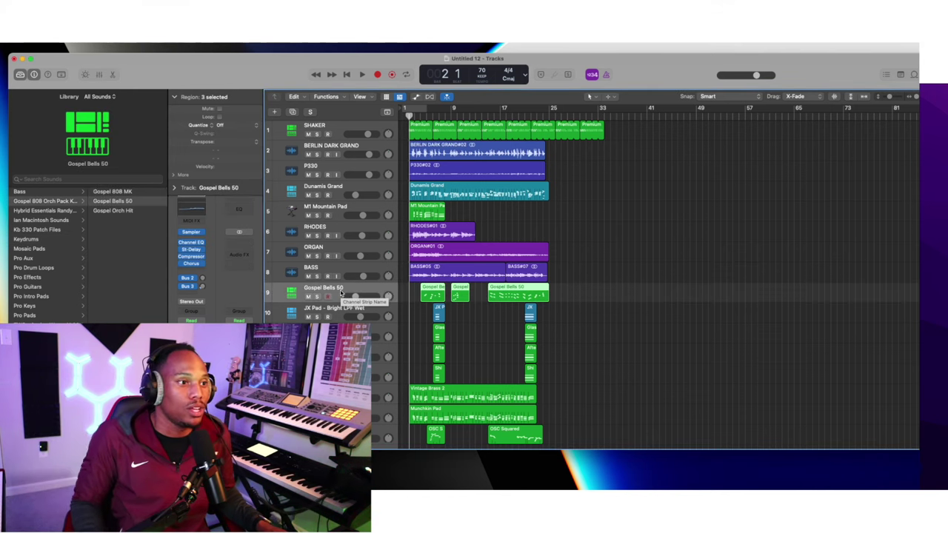
left_click(356, 297)
left_click_drag(357, 297, 359, 297)
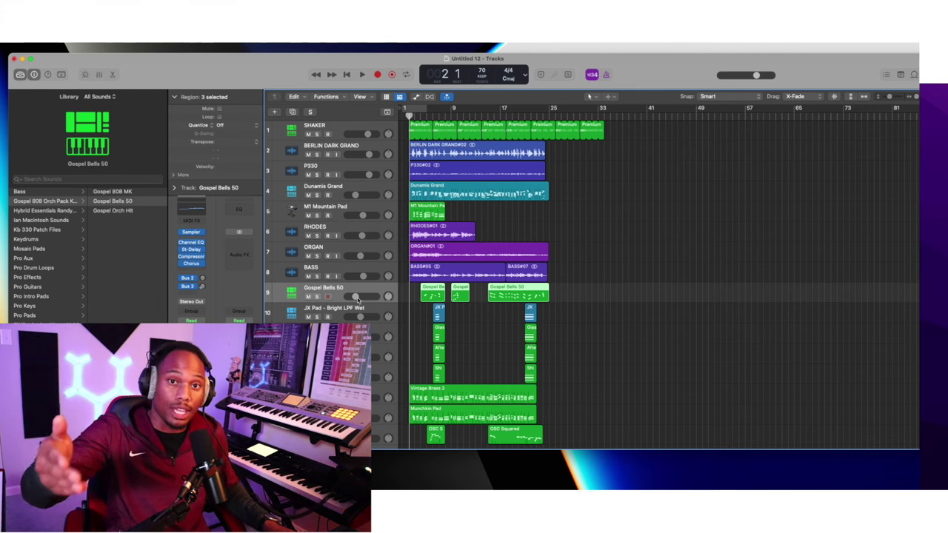
scroll(358, 299, "down", 3)
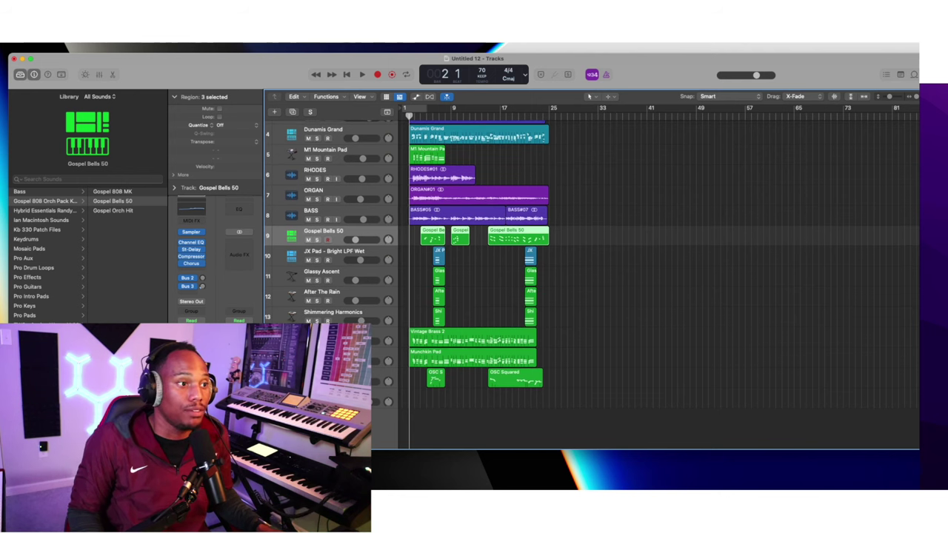
left_click(333, 381)
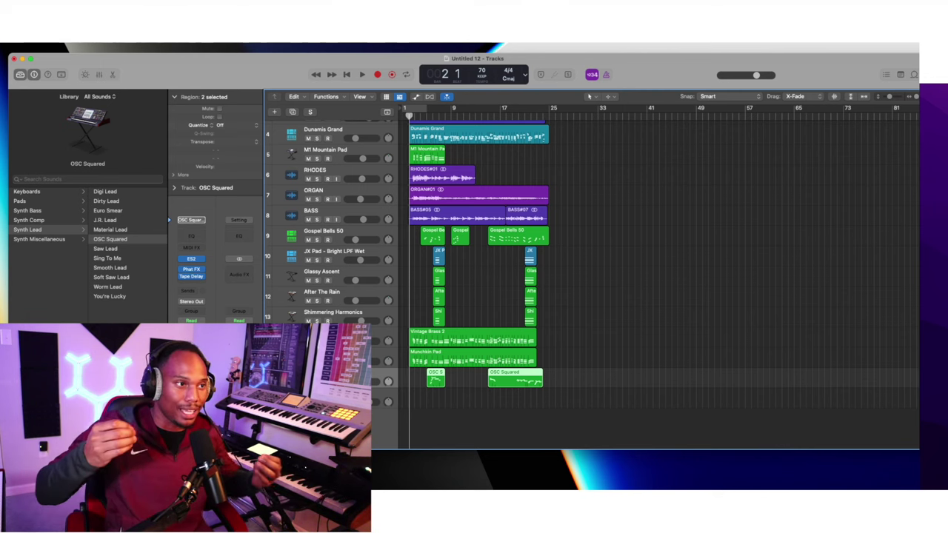
left_click(338, 234)
left_click(334, 376, "shift")
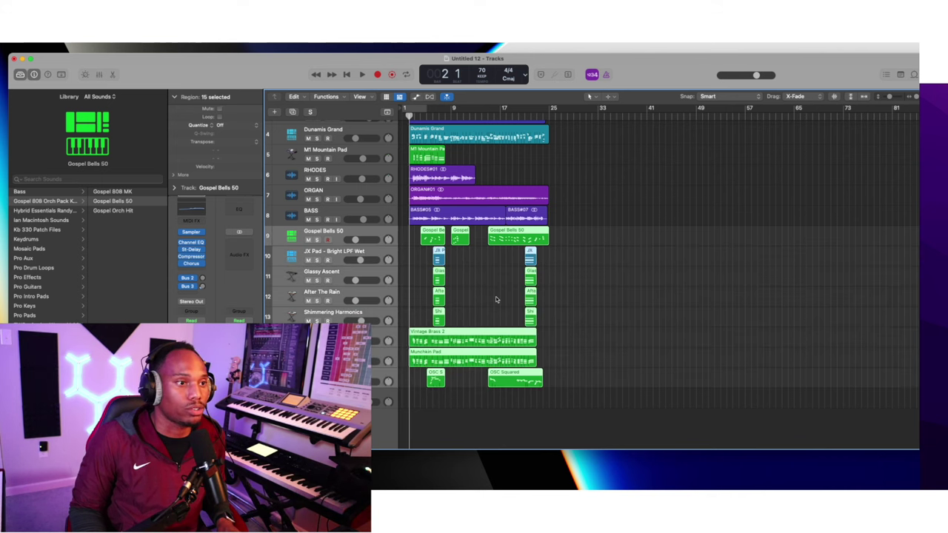
left_click(99, 74)
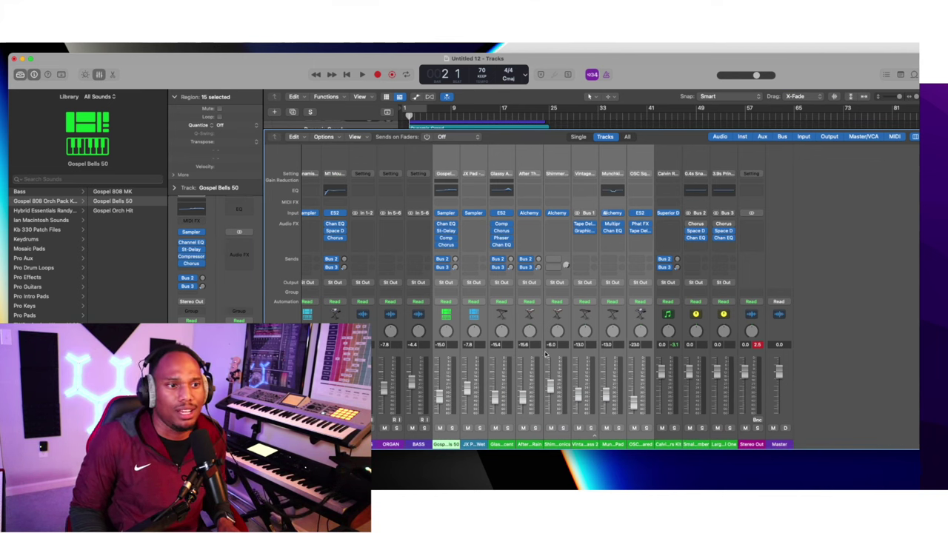
scroll(560, 350, "left", 3)
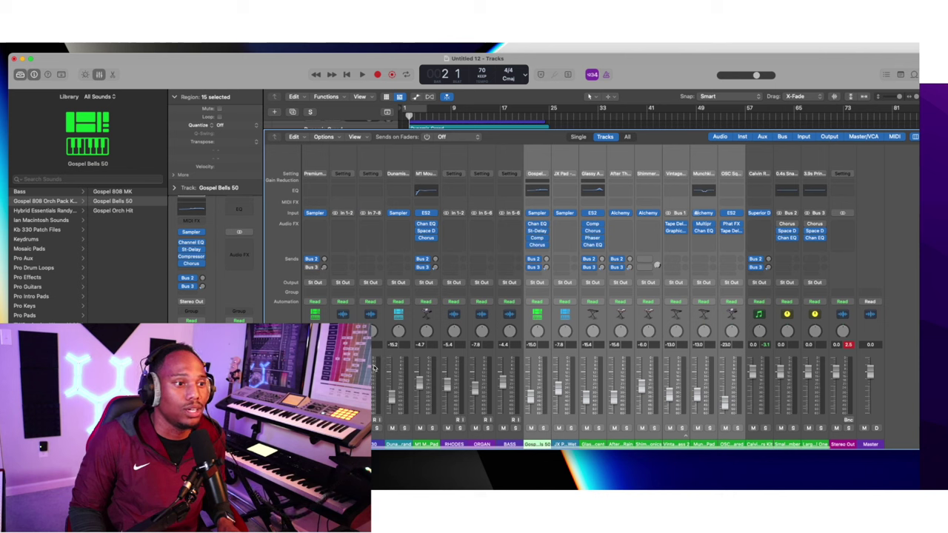
Set the snare's level in the Calvin Rodgers Kit's Superior Drummer to 3.2 dB and close the plug-in window
left_click(345, 317)
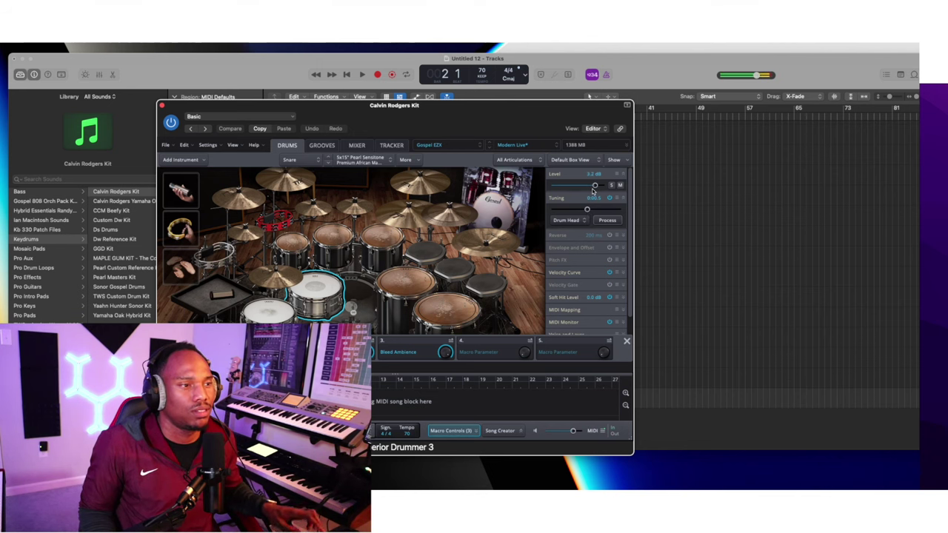
left_click_drag(361, 122, 385, 120)
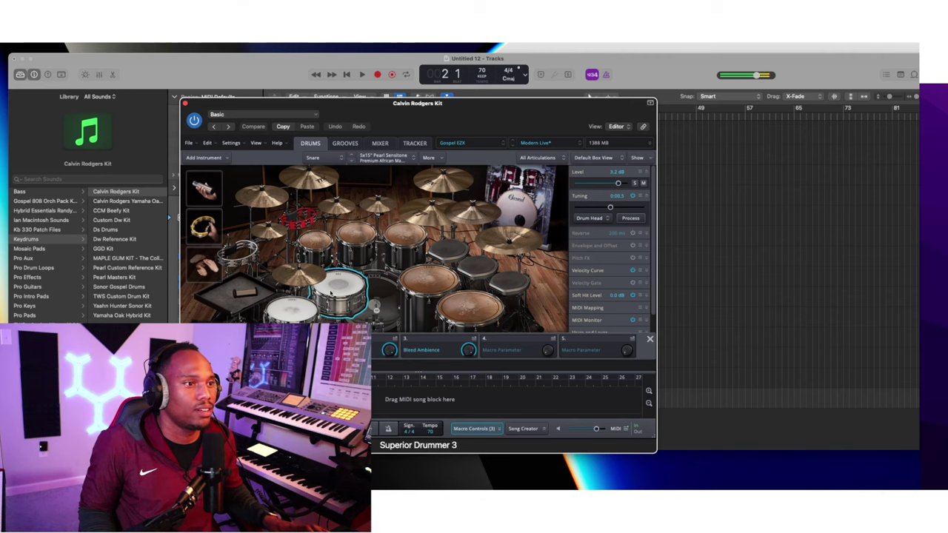
key("super+w")
Record the Calvin Rodgers Kit from bar 2 to bar 5 and trim the end of its region back to about bar 4
key("space")
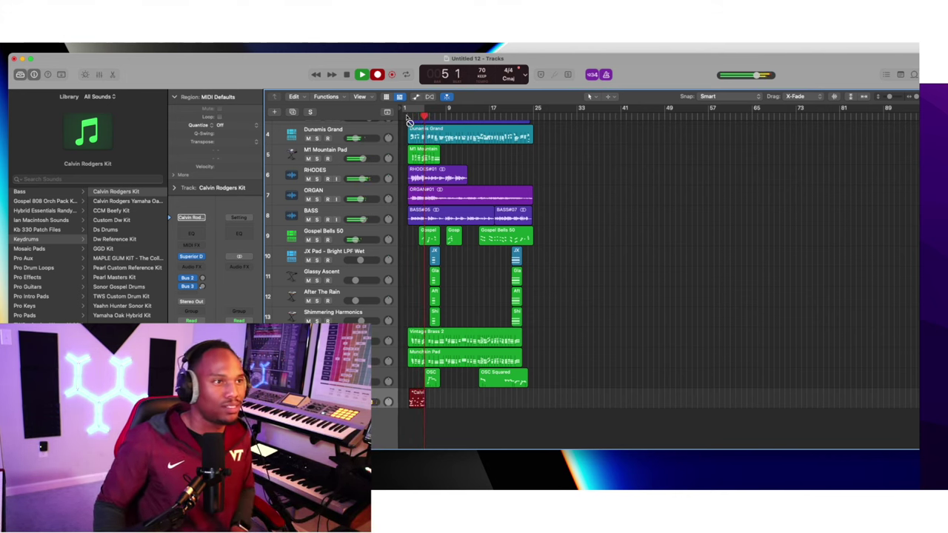
key("space")
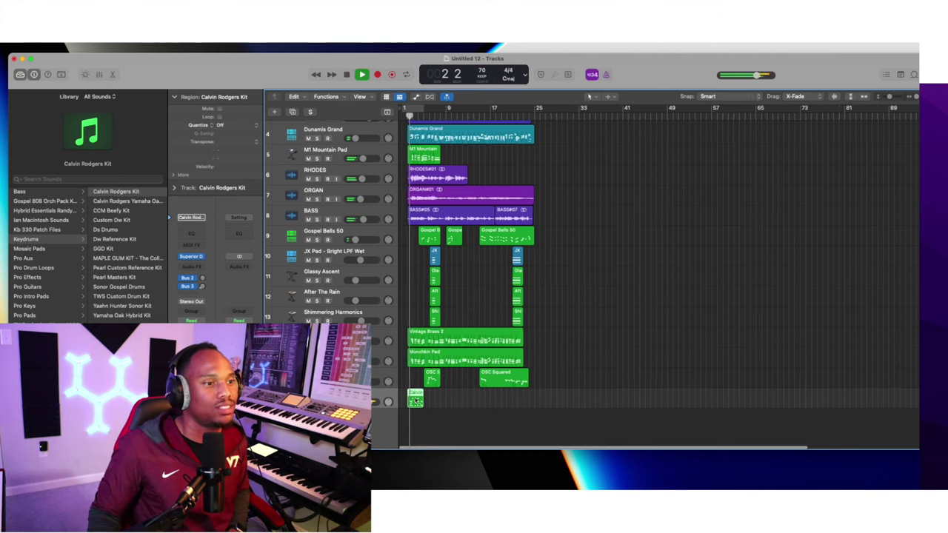
key("super+Right")
double_click(426, 400)
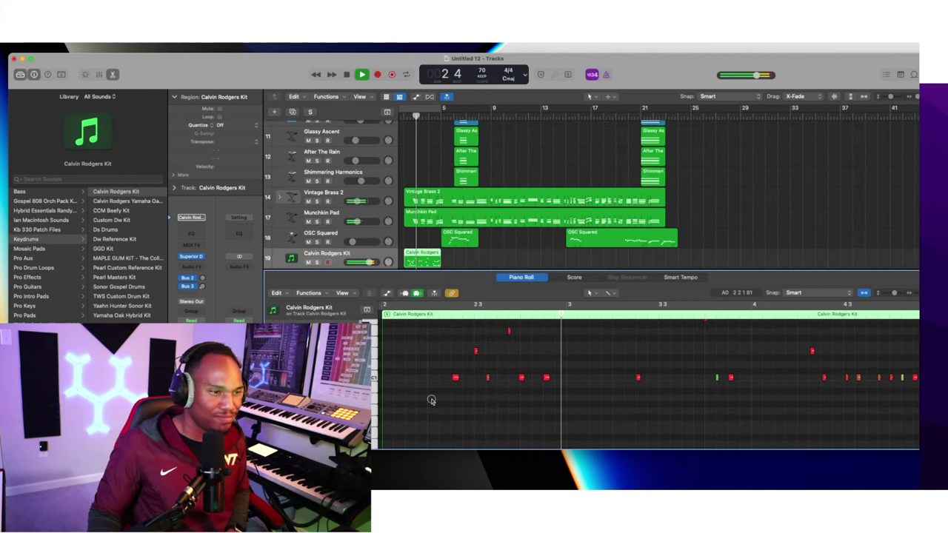
key("e")
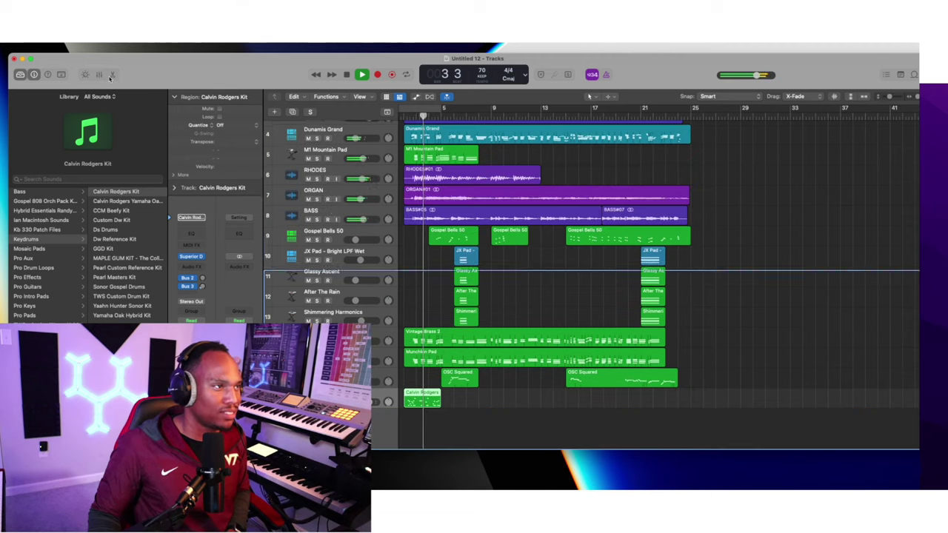
key("super+Right")
key("super+Right")
left_click_drag(502, 400, 445, 399)
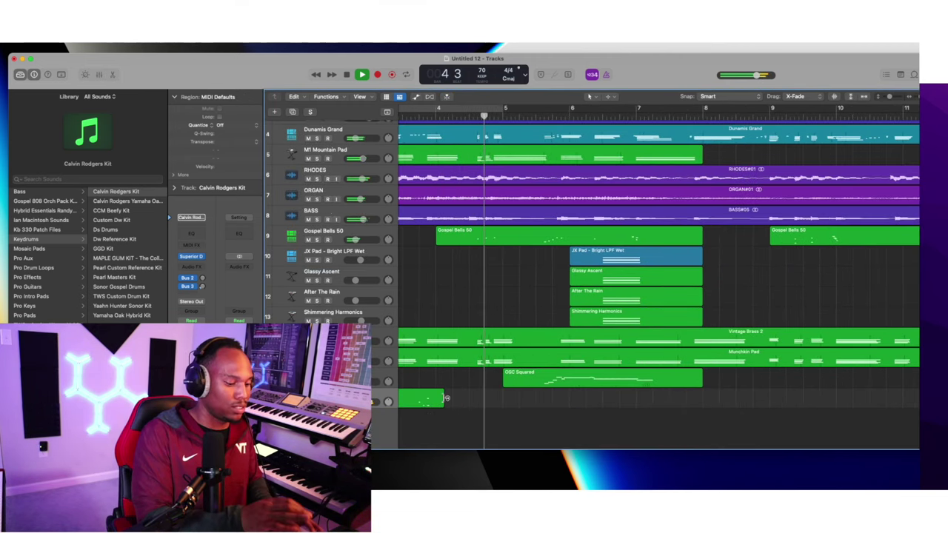
Record the rest of the Calvin Rodgers Kit drum part from about bar 4 to the end of bar 24
key("r")
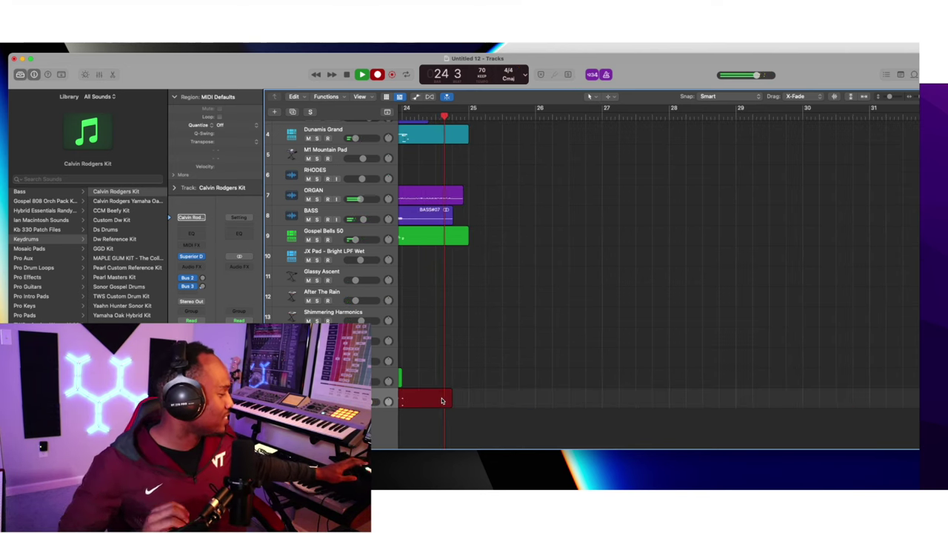
key("space")
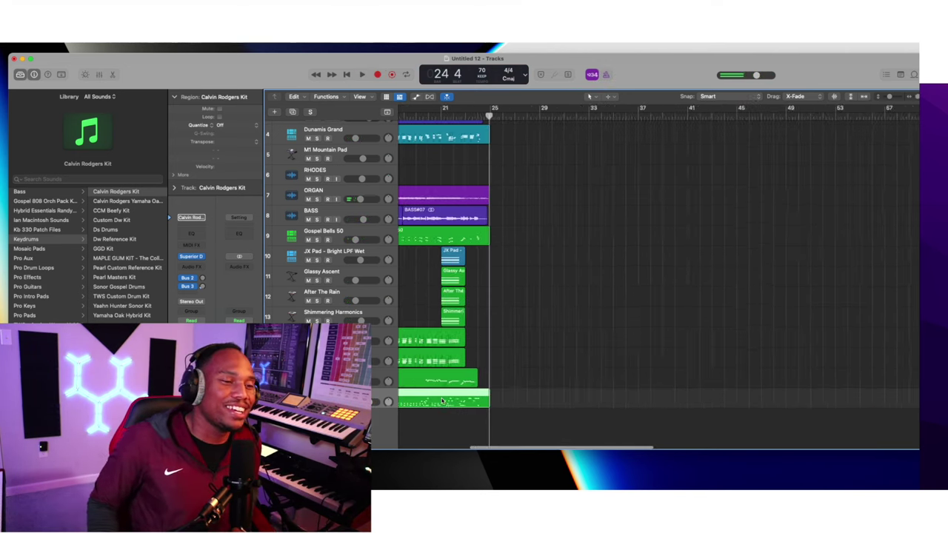
Select all notes of the new drum take in the Piano Roll and join the two Calvin Rodgers Kit regions into one
double_click(443, 400)
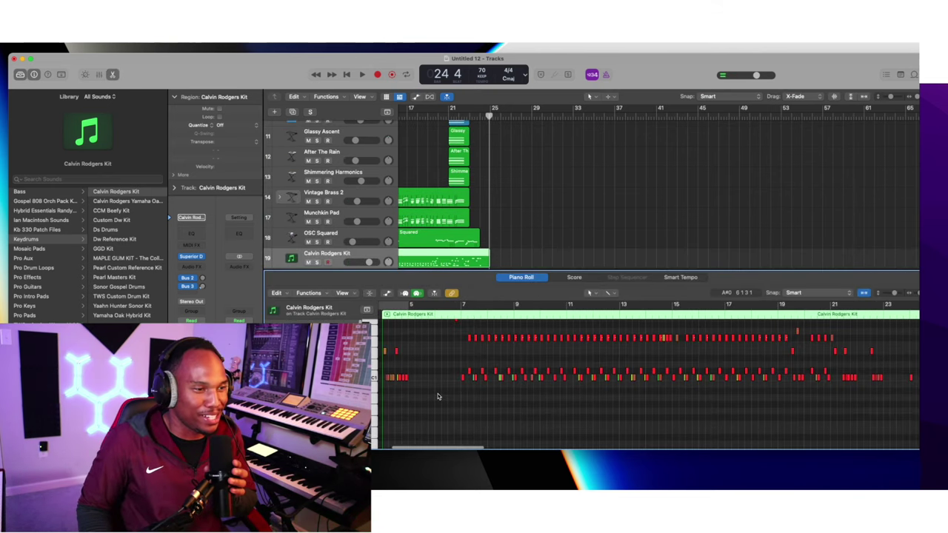
key("super+a")
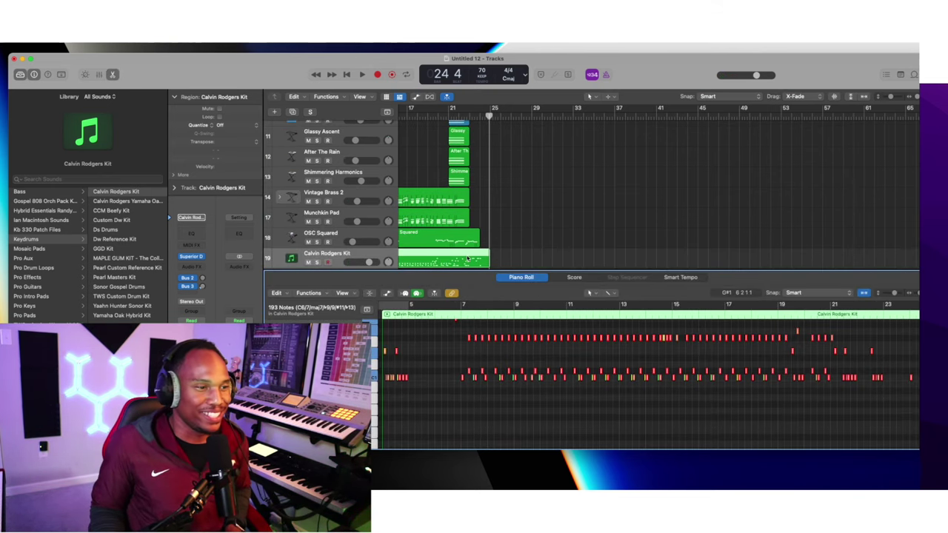
scroll(429, 149, "left", 10)
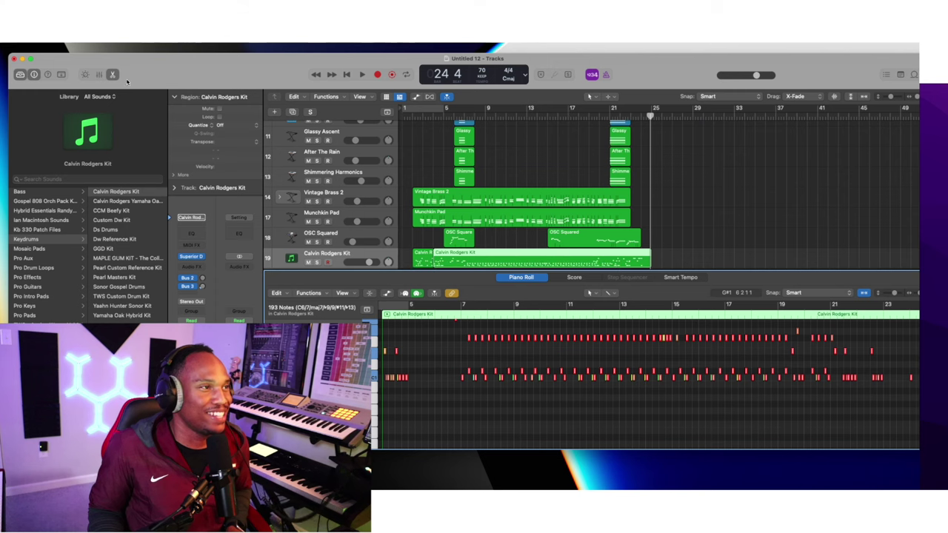
left_click(112, 74)
left_click_drag(427, 416, 450, 407)
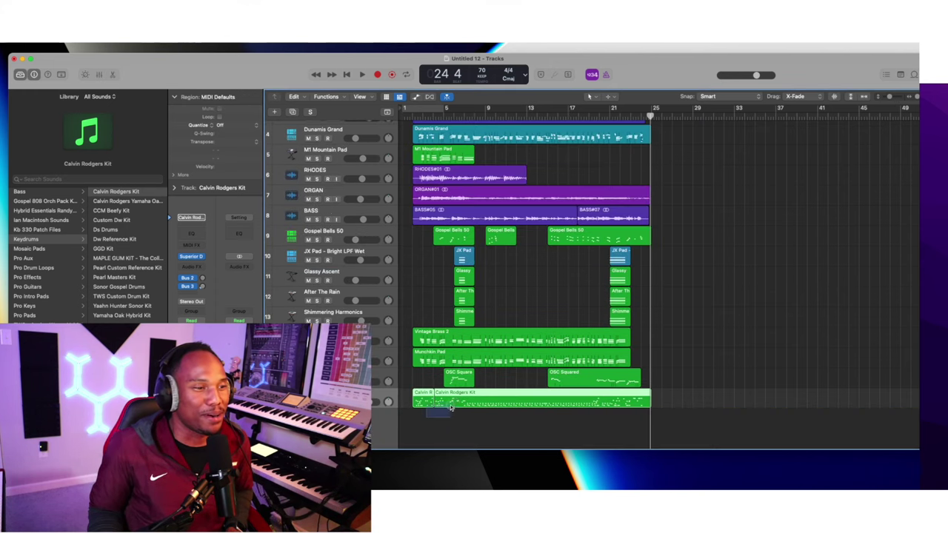
key("super+j")
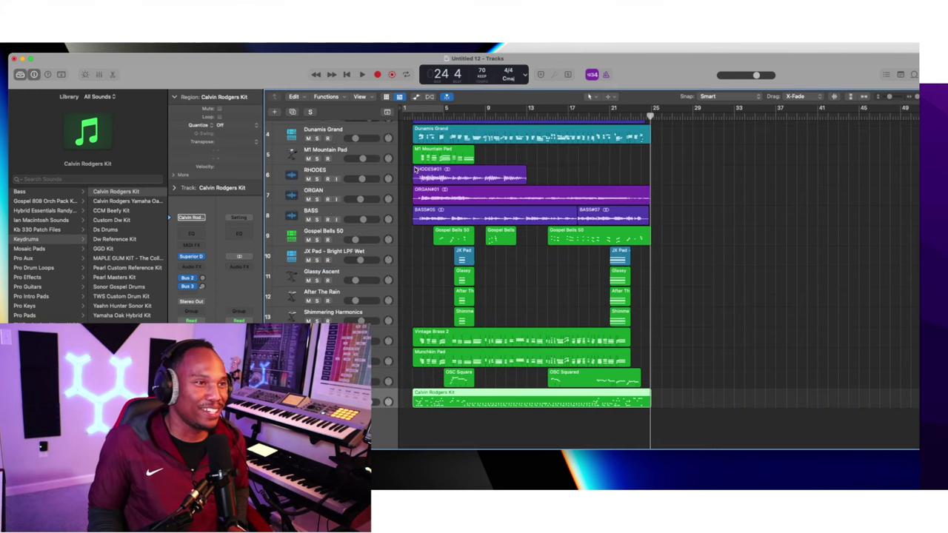
Record two audio tracks below the Calvin Rodgers Kit one after the other, each from bar 2 to bar 8
left_click(412, 115)
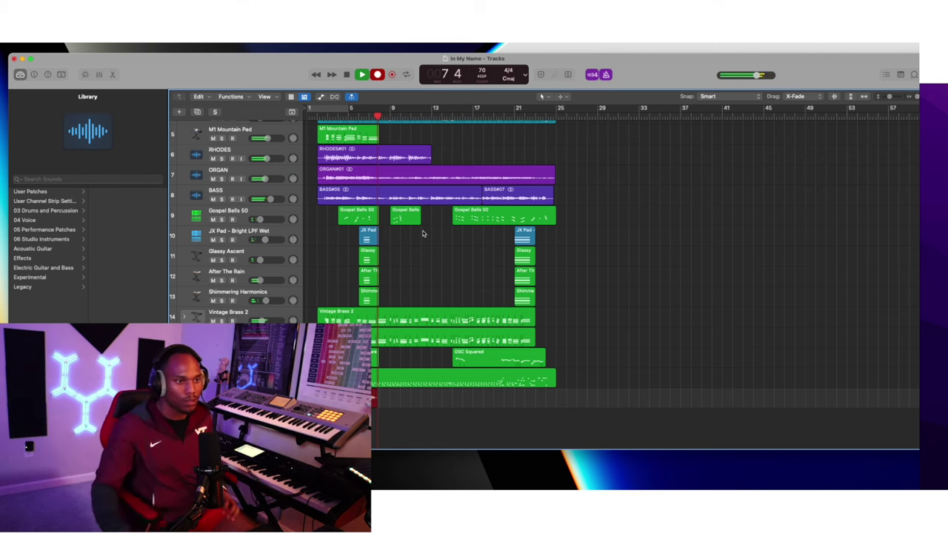
key("space")
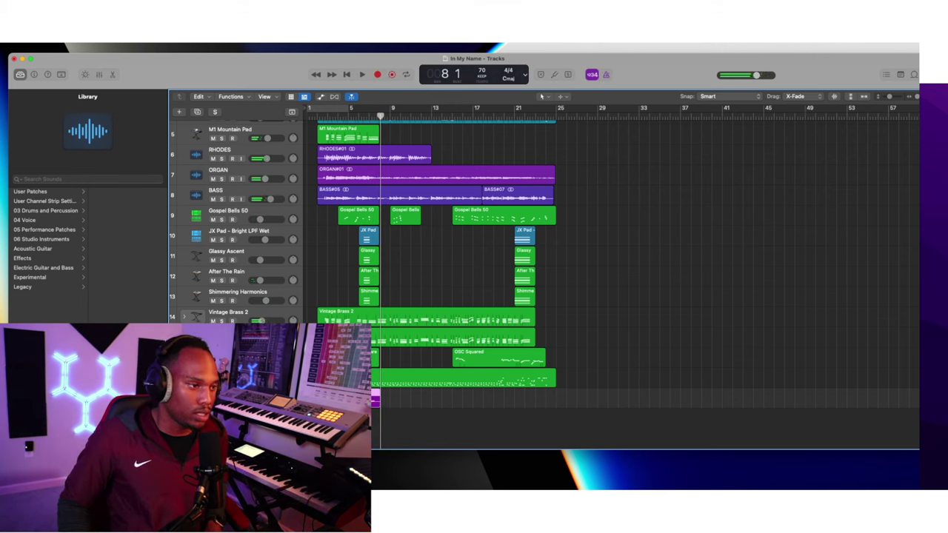
left_click(319, 119)
key("r")
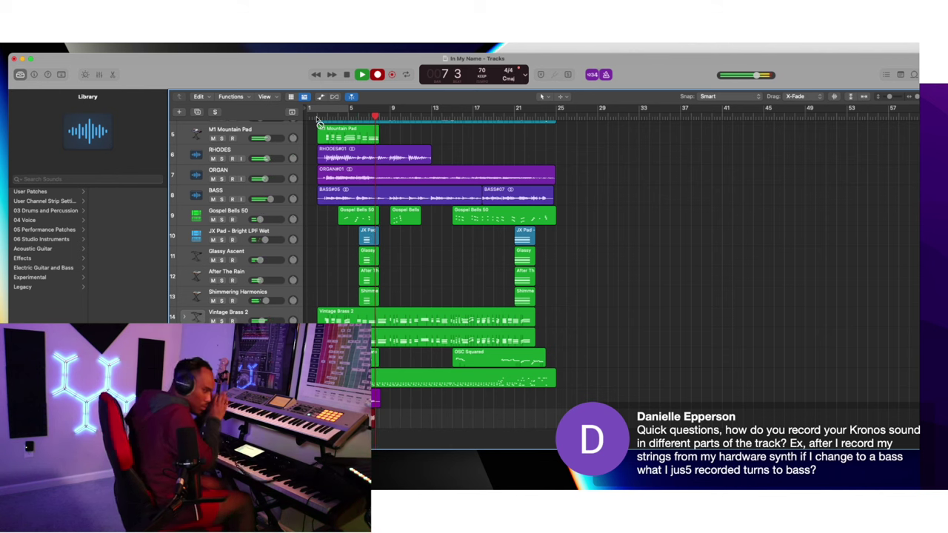
key("space")
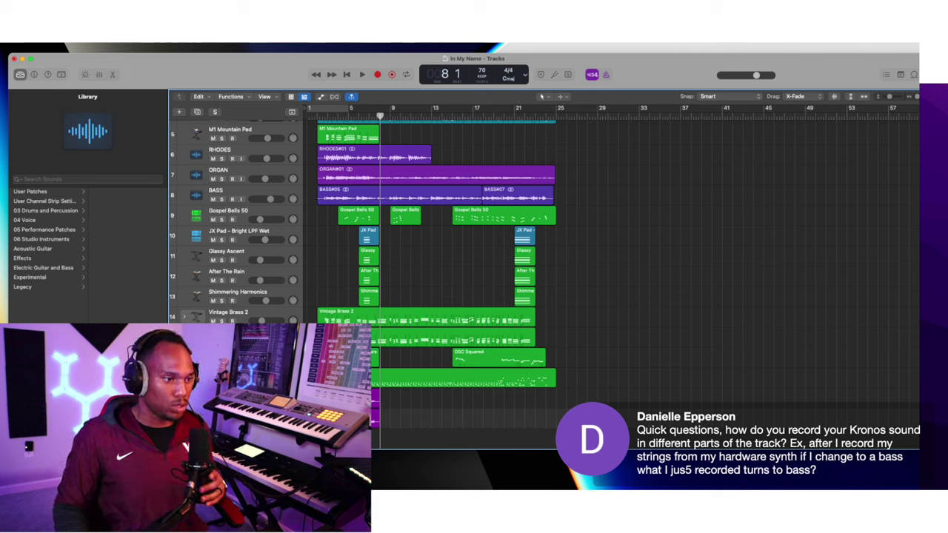
Play the song from bar 2, add a software instrument track with the default patch, and record a part ending at bar 8
left_click(312, 122)
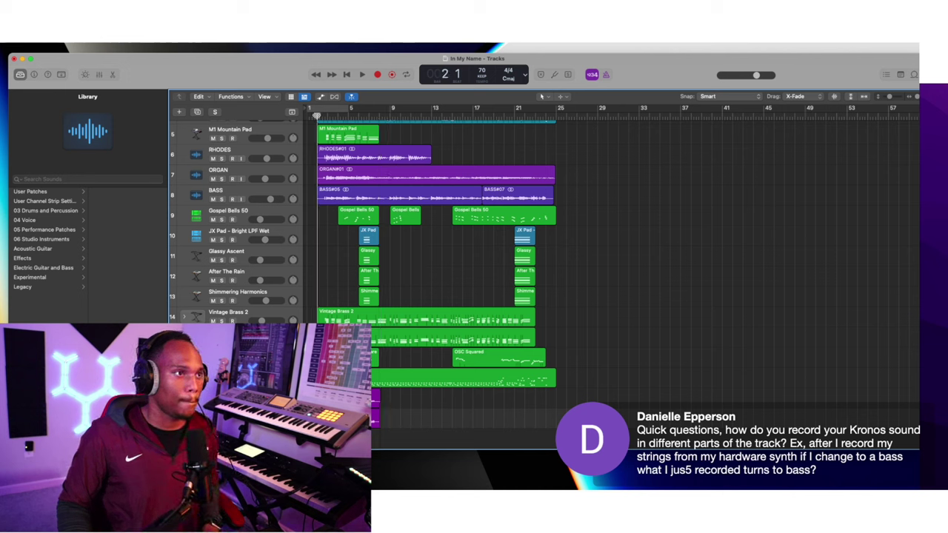
key("space")
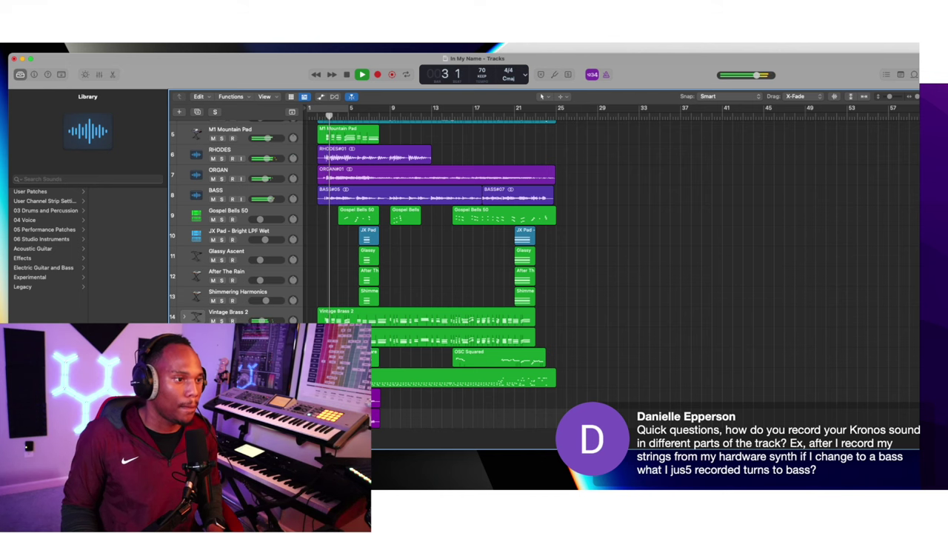
left_click(178, 112)
left_click(376, 174)
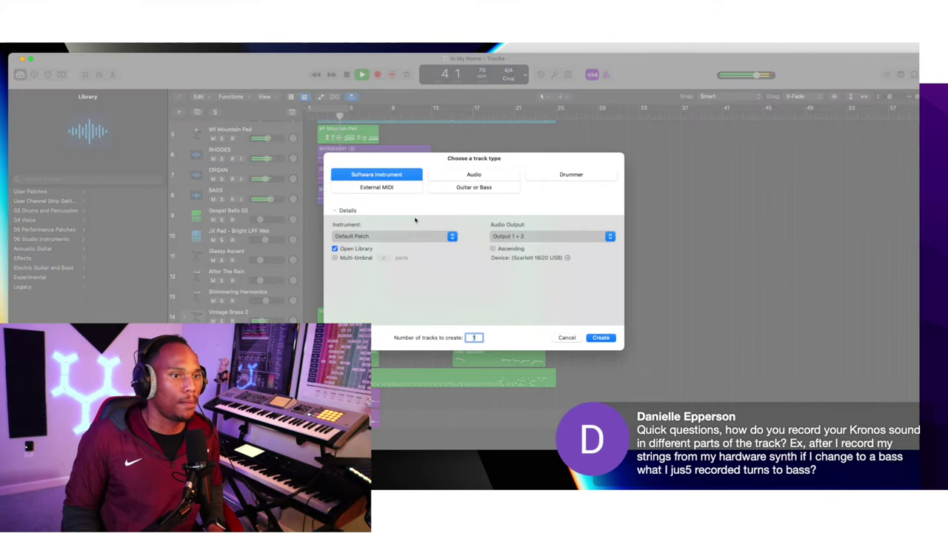
left_click(600, 338)
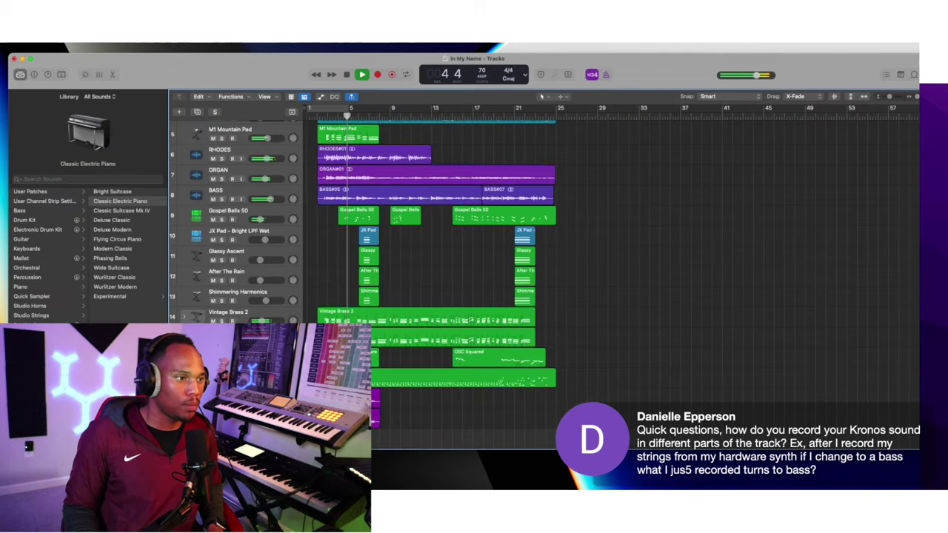
key("space")
key("r")
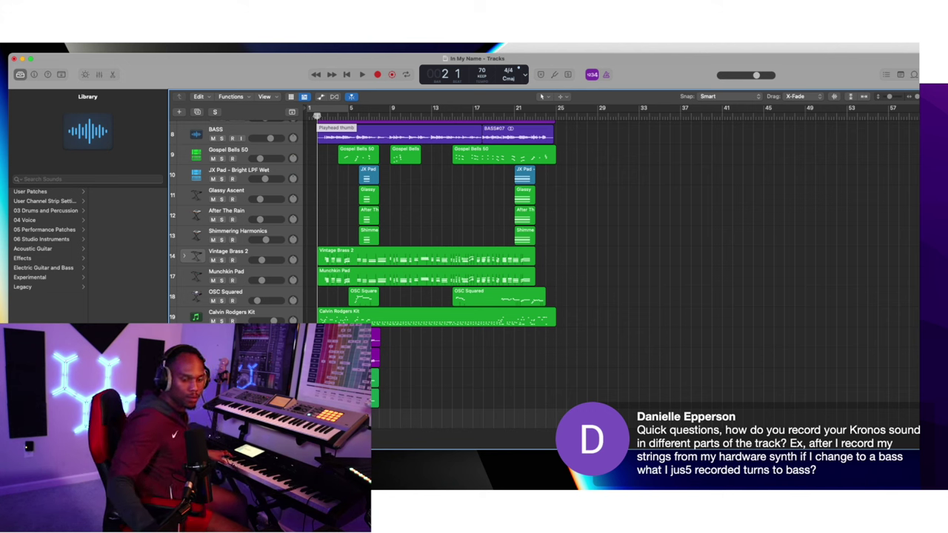
Record another take from bar 2 on the next track
key("r")
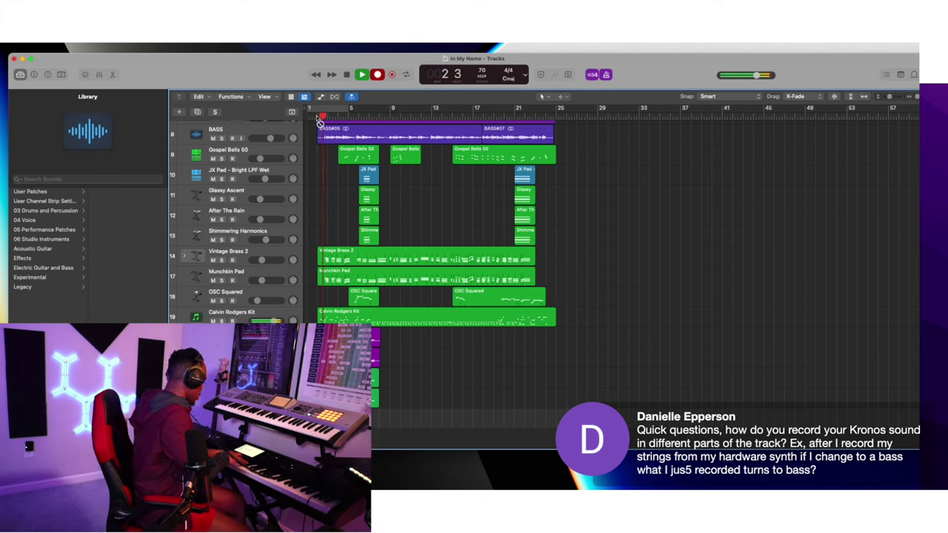